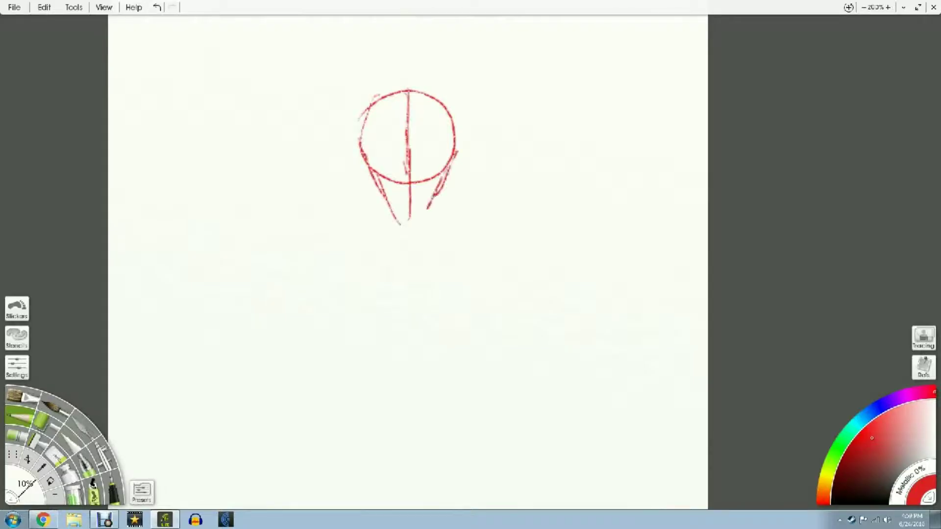
Sketch the neck, sloping shoulders and collarbone lines below the head in red pencil.
{"action": "left_click_drag", "start_coordinate": [443, 274], "coordinate": [453, 202]}
{"action": "left_click_drag", "start_coordinate": [393, 131], "coordinate": [367, 165]}
{"action": "left_click_drag", "start_coordinate": [391, 143], "coordinate": [335, 203]}
{"action": "left_click_drag", "start_coordinate": [416, 160], "coordinate": [451, 203]}
{"action": "left_click_drag", "start_coordinate": [445, 162], "coordinate": [452, 197]}
{"action": "left_click_drag", "start_coordinate": [416, 212], "coordinate": [441, 209]}
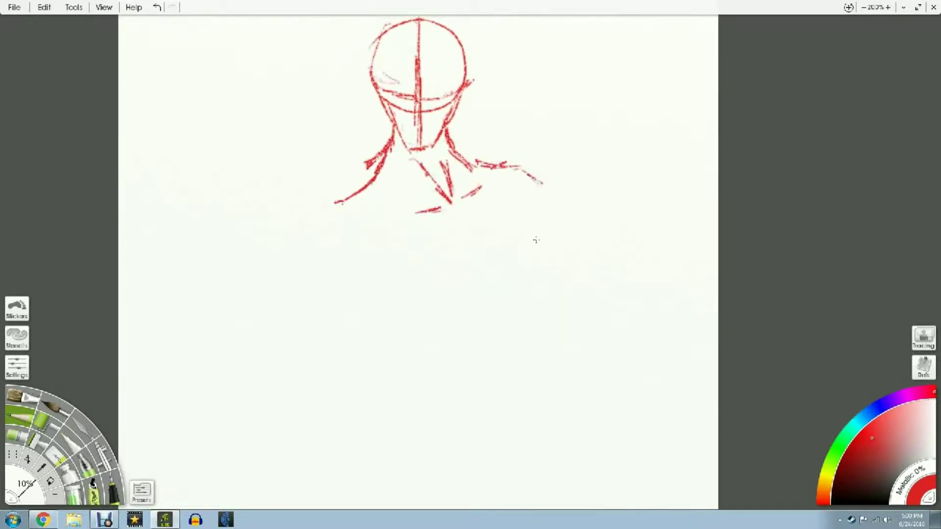
Sketch the outer and inner contours of the figure's left-hand arm from the shoulder down.
{"action": "scroll", "coordinate": [470, 222], "scroll_direction": "down", "scroll_amount": 2}
{"action": "scroll", "coordinate": [473, 253], "scroll_direction": "up", "scroll_amount": 2}
{"action": "mouse_move", "coordinate": [339, 172]}
{"action": "left_mouse_down"}
{"action": "mouse_move", "coordinate": [319, 215]}
{"action": "mouse_move", "coordinate": [324, 244]}
{"action": "left_mouse_up"}
{"action": "left_click_drag", "start_coordinate": [334, 177], "coordinate": [318, 240]}
{"action": "left_click_drag", "start_coordinate": [391, 218], "coordinate": [368, 268]}
{"action": "left_click_drag", "start_coordinate": [375, 250], "coordinate": [359, 319]}
{"action": "left_click_drag", "start_coordinate": [316, 235], "coordinate": [311, 304]}
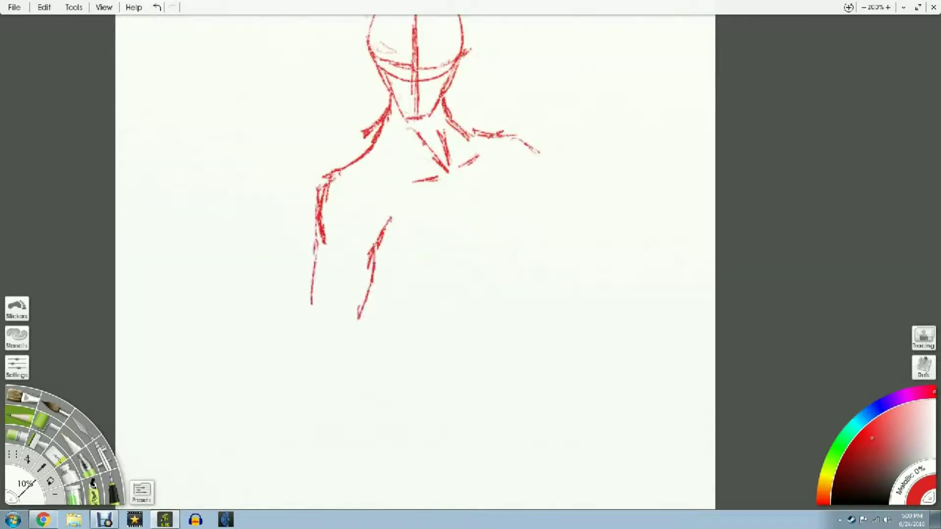
{"action": "left_click_drag", "start_coordinate": [313, 264], "coordinate": [313, 356]}
{"action": "left_click_drag", "start_coordinate": [358, 316], "coordinate": [350, 356]}
Sketch the opposite arm and torso side, and reinforce the left-hand arm with extra strokes.
{"action": "left_click_drag", "start_coordinate": [500, 189], "coordinate": [484, 310]}
{"action": "left_click_drag", "start_coordinate": [521, 147], "coordinate": [529, 297]}
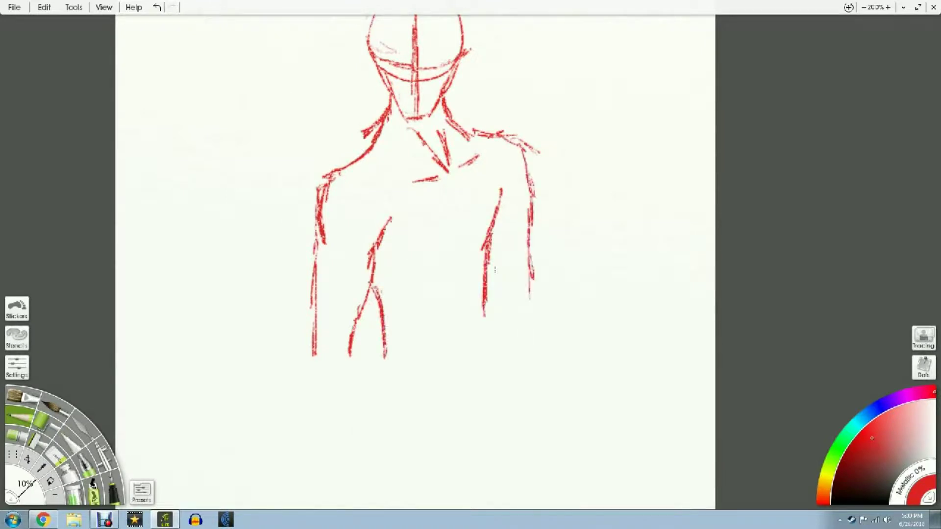
{"action": "left_click_drag", "start_coordinate": [368, 252], "coordinate": [347, 340]}
{"action": "left_click_drag", "start_coordinate": [349, 285], "coordinate": [347, 356]}
{"action": "left_click_drag", "start_coordinate": [322, 210], "coordinate": [321, 355]}
{"action": "left_click_drag", "start_coordinate": [323, 265], "coordinate": [313, 359]}
{"action": "left_click_drag", "start_coordinate": [392, 219], "coordinate": [356, 260]}
{"action": "left_click_drag", "start_coordinate": [381, 224], "coordinate": [349, 315]}
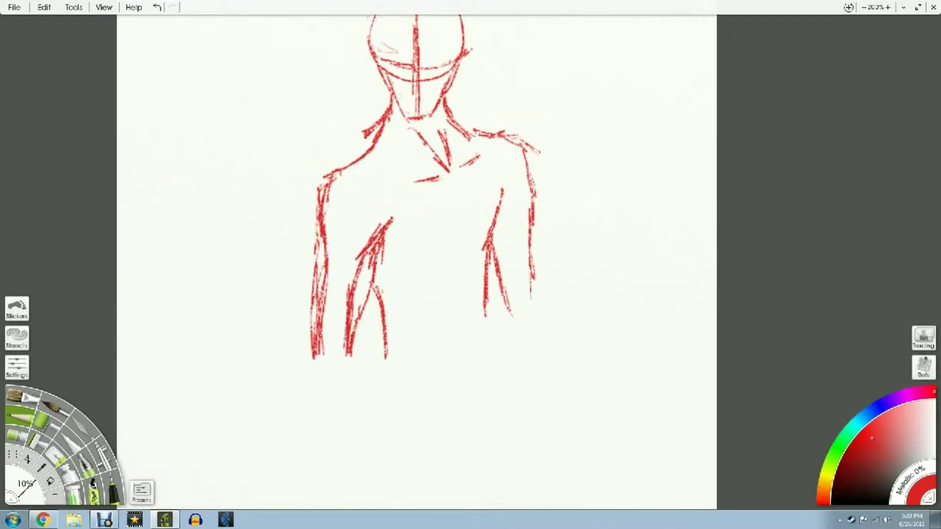
Extend both torso sides to the hips, add an abdomen line and darken the right-hand arm.
{"action": "left_click_drag", "start_coordinate": [381, 250], "coordinate": [386, 356]}
{"action": "mouse_move", "coordinate": [496, 181]}
{"action": "left_mouse_down"}
{"action": "mouse_move", "coordinate": [486, 263]}
{"action": "mouse_move", "coordinate": [496, 384]}
{"action": "left_mouse_up"}
{"action": "left_click_drag", "start_coordinate": [415, 316], "coordinate": [414, 373]}
{"action": "left_click_drag", "start_coordinate": [380, 338], "coordinate": [397, 421]}
{"action": "left_click_drag", "start_coordinate": [529, 273], "coordinate": [535, 306]}
{"action": "left_click_drag", "start_coordinate": [531, 173], "coordinate": [528, 282]}
{"action": "left_click_drag", "start_coordinate": [524, 241], "coordinate": [531, 321]}
{"action": "left_click_drag", "start_coordinate": [497, 227], "coordinate": [500, 309]}
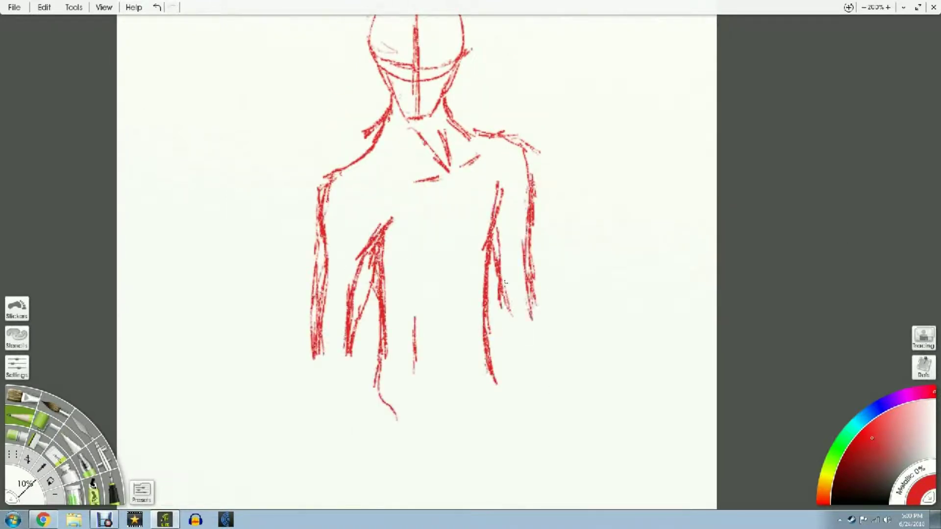
Erase the surplus sketch strokes along the left-hand arm with the eraser at 6%.
{"action": "left_click", "coordinate": [56, 456]}
{"action": "left_click_drag", "start_coordinate": [312, 222], "coordinate": [312, 333]}
{"action": "left_click_drag", "start_coordinate": [373, 260], "coordinate": [358, 320]}
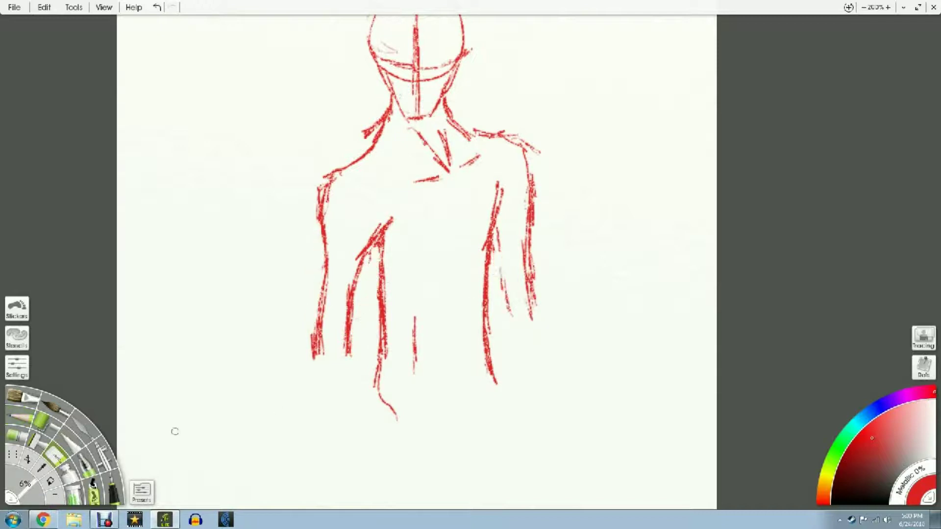
Sketch the outer contour of the left-hand leg from the hip downward in red pencil.
{"action": "key", "text": "p"}
{"action": "left_click_drag", "start_coordinate": [777, 301], "coordinate": [786, 192]}
{"action": "left_click_drag", "start_coordinate": [382, 279], "coordinate": [340, 474]}
{"action": "left_click_drag", "start_coordinate": [382, 270], "coordinate": [361, 379]}
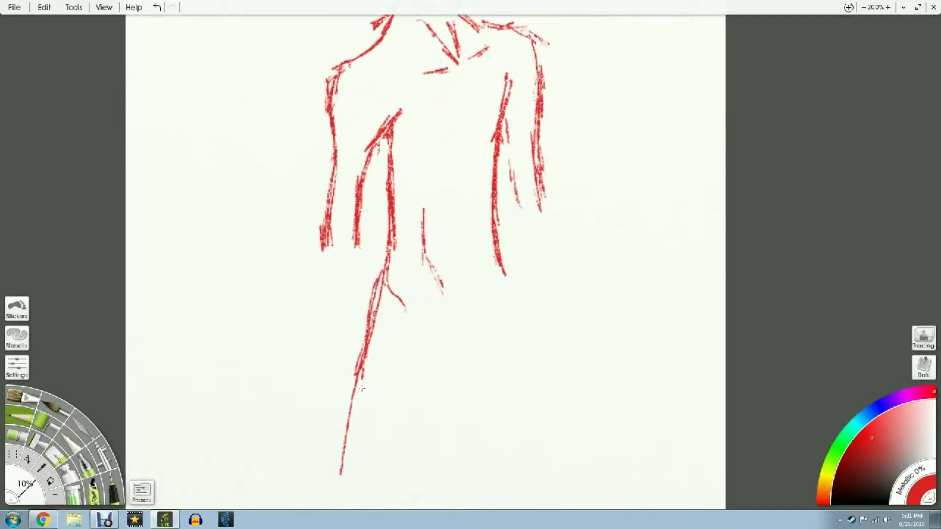
{"action": "left_click_drag", "start_coordinate": [364, 338], "coordinate": [337, 508]}
Sketch the crotch, both inner thighs and the outer contour of the right-hand leg.
{"action": "left_click_drag", "start_coordinate": [438, 357], "coordinate": [393, 508]}
{"action": "left_click_drag", "start_coordinate": [441, 338], "coordinate": [443, 370]}
{"action": "left_click_drag", "start_coordinate": [465, 331], "coordinate": [447, 357]}
{"action": "left_click_drag", "start_coordinate": [472, 346], "coordinate": [489, 396]}
{"action": "left_click_drag", "start_coordinate": [497, 275], "coordinate": [520, 426]}
{"action": "left_click_drag", "start_coordinate": [448, 359], "coordinate": [488, 478]}
{"action": "left_click_drag", "start_coordinate": [524, 380], "coordinate": [534, 509]}
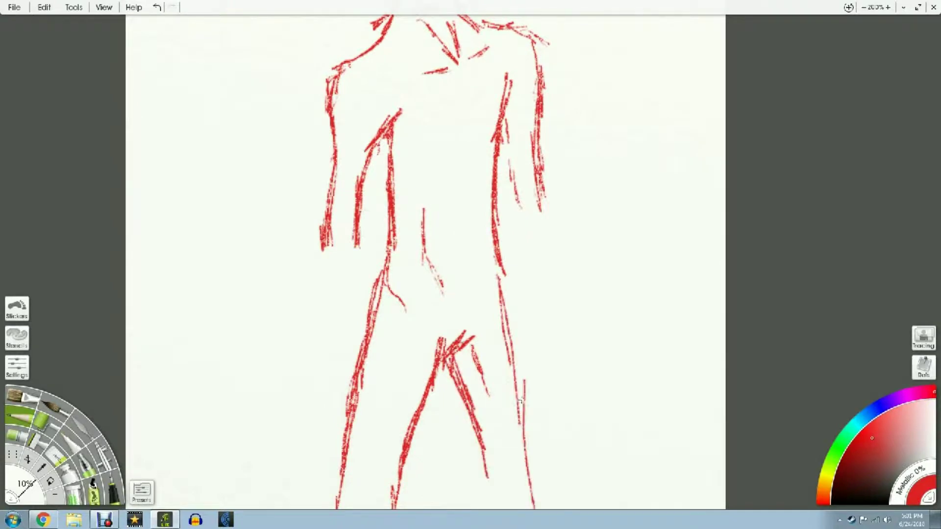
{"action": "left_click_drag", "start_coordinate": [515, 450], "coordinate": [529, 509]}
Sketch the left-hand forearm from the elbow to the wrist.
{"action": "mouse_move", "coordinate": [361, 236]}
{"action": "left_mouse_down"}
{"action": "mouse_move", "coordinate": [352, 51]}
{"action": "mouse_move", "coordinate": [344, 216]}
{"action": "mouse_move", "coordinate": [308, 306]}
{"action": "left_mouse_up"}
{"action": "mouse_move", "coordinate": [298, 247]}
{"action": "left_mouse_down"}
{"action": "mouse_move", "coordinate": [287, 359]}
{"action": "mouse_move", "coordinate": [300, 361]}
{"action": "left_mouse_up"}
{"action": "mouse_move", "coordinate": [507, 196]}
{"action": "left_mouse_down"}
{"action": "mouse_move", "coordinate": [379, 315]}
{"action": "mouse_move", "coordinate": [363, 211]}
{"action": "left_mouse_up"}
Erase the straight right-hand arm below the shoulder.
{"action": "key", "text": "e"}
{"action": "left_click_drag", "start_coordinate": [389, 292], "coordinate": [397, 167]}
{"action": "left_click_drag", "start_coordinate": [397, 176], "coordinate": [398, 304]}
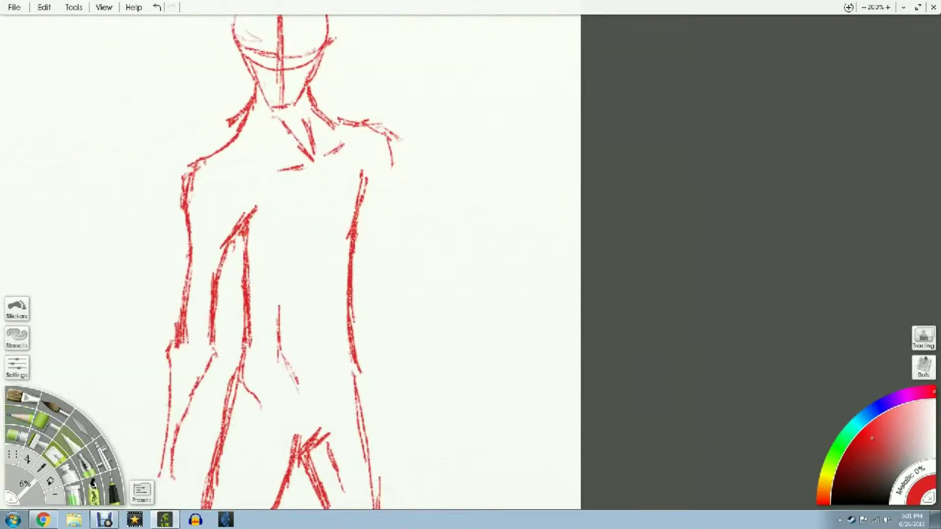
Sketch a bent right-hand arm in red, with its hand gripping a diagonal stick beside the hip.
{"action": "key", "text": "p"}
{"action": "left_click_drag", "start_coordinate": [393, 153], "coordinate": [361, 219]}
{"action": "left_click_drag", "start_coordinate": [360, 240], "coordinate": [367, 264]}
{"action": "left_click_drag", "start_coordinate": [357, 313], "coordinate": [412, 379]}
{"action": "left_click_drag", "start_coordinate": [363, 356], "coordinate": [409, 397]}
{"action": "left_click_drag", "start_coordinate": [412, 395], "coordinate": [403, 420]}
{"action": "left_click_drag", "start_coordinate": [440, 365], "coordinate": [482, 299]}
Reinforce the neck sides and right-hand shoulder, and sketch a V-shaped collarbone line.
{"action": "left_click_drag", "start_coordinate": [313, 147], "coordinate": [320, 245]}
{"action": "left_click_drag", "start_coordinate": [265, 190], "coordinate": [256, 246]}
{"action": "left_click_drag", "start_coordinate": [225, 253], "coordinate": [250, 247]}
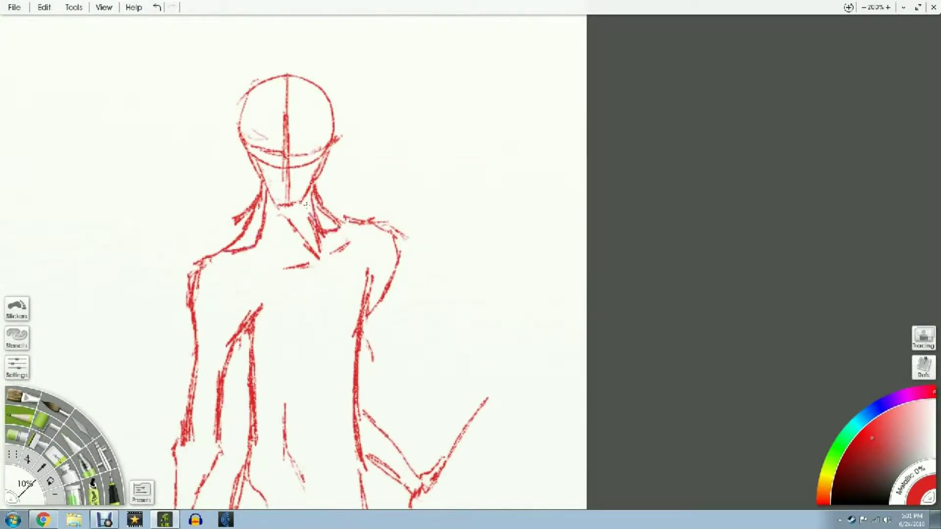
{"action": "left_click_drag", "start_coordinate": [305, 189], "coordinate": [320, 231]}
{"action": "mouse_move", "coordinate": [333, 230]}
{"action": "left_mouse_down"}
{"action": "mouse_move", "coordinate": [402, 239]}
{"action": "mouse_move", "coordinate": [366, 327]}
{"action": "left_mouse_up"}
{"action": "left_click_drag", "start_coordinate": [376, 265], "coordinate": [363, 306]}
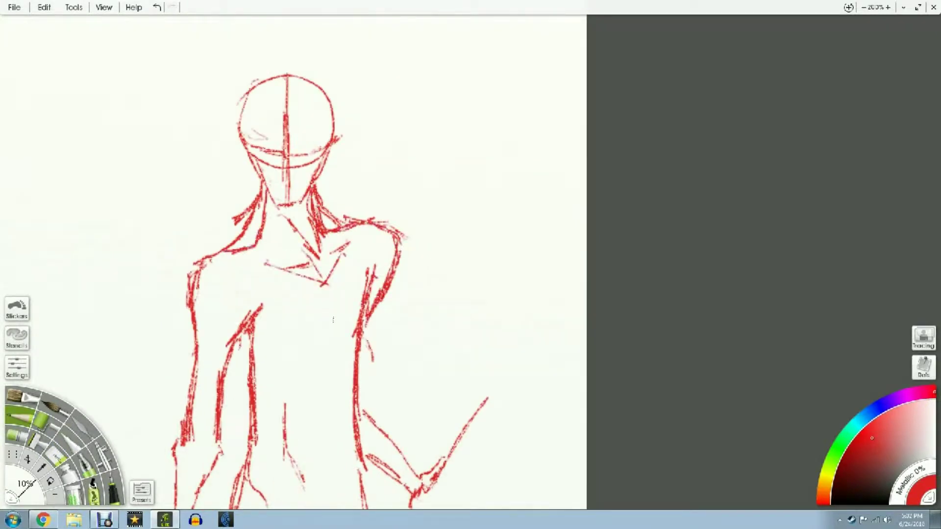
Ink the sides of the face, the cheekbones, jaw and chin in black with the pen at 5%.
{"action": "key", "text": "e"}
{"action": "scroll", "coordinate": [470, 265], "scroll_direction": "up", "scroll_amount": 1}
{"action": "scroll", "coordinate": [470, 264], "scroll_direction": "up", "scroll_amount": 1}
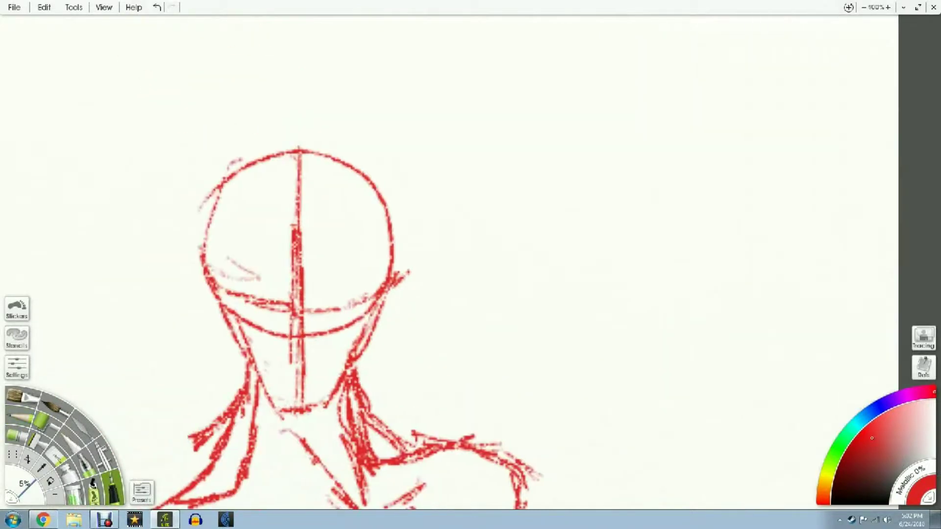
{"action": "left_click_drag", "start_coordinate": [368, 314], "coordinate": [468, 192]}
{"action": "key", "text": "ctrl+minus"}
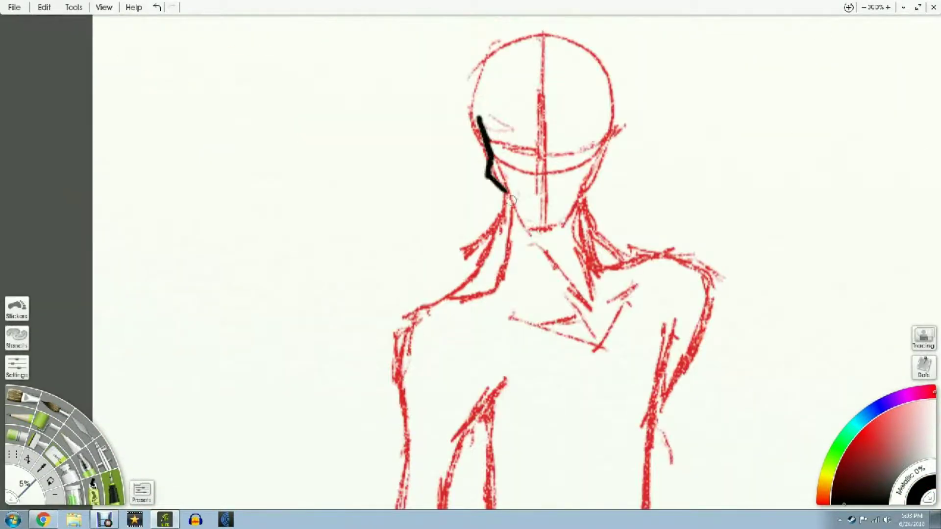
{"action": "left_click_drag", "start_coordinate": [488, 180], "coordinate": [512, 184]}
{"action": "left_click_drag", "start_coordinate": [500, 186], "coordinate": [522, 229]}
{"action": "left_click_drag", "start_coordinate": [607, 118], "coordinate": [581, 172]}
{"action": "key", "text": "ctrl+z"}
{"action": "mouse_move", "coordinate": [585, 174]}
{"action": "left_mouse_down"}
{"action": "mouse_move", "coordinate": [559, 229]}
{"action": "mouse_move", "coordinate": [522, 227]}
{"action": "left_mouse_up"}
Ink the neck lines, both shoulders and the upper right-hand side of the torso in black.
{"action": "left_click_drag", "start_coordinate": [512, 208], "coordinate": [488, 289]}
{"action": "left_click_drag", "start_coordinate": [580, 196], "coordinate": [597, 349]}
{"action": "left_click_drag", "start_coordinate": [531, 249], "coordinate": [577, 316]}
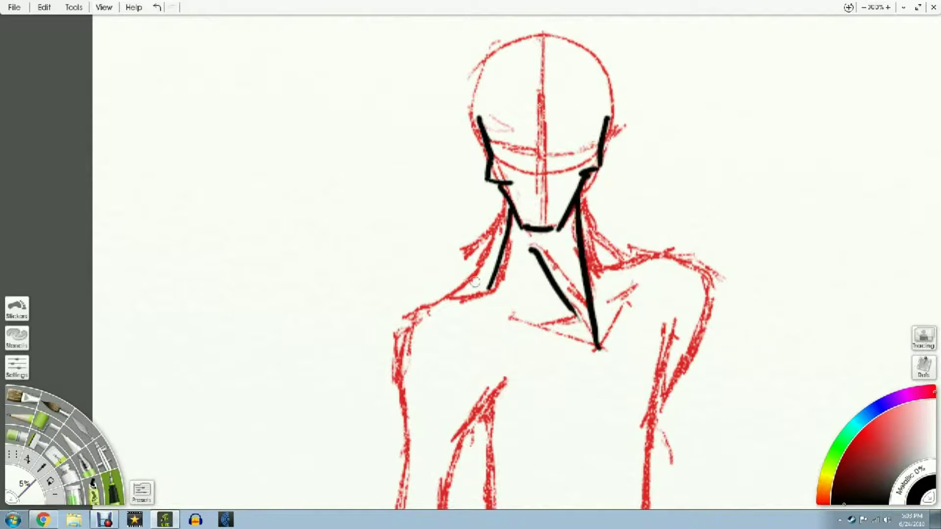
{"action": "left_click_drag", "start_coordinate": [488, 284], "coordinate": [416, 462]}
{"action": "left_click_drag", "start_coordinate": [591, 266], "coordinate": [701, 304]}
{"action": "left_click_drag", "start_coordinate": [675, 321], "coordinate": [651, 507]}
{"action": "left_click_drag", "start_coordinate": [703, 301], "coordinate": [665, 398]}
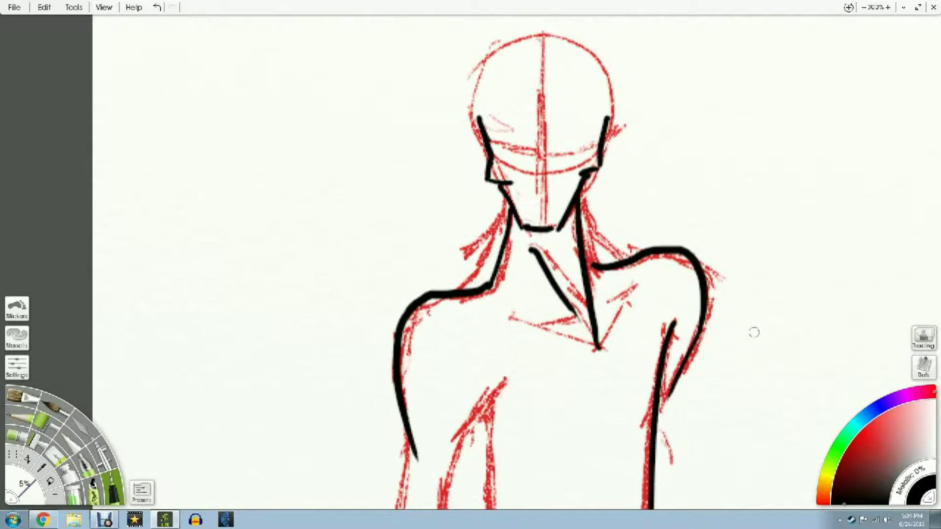
Ink the left-hand armpit and upper arm, and the adjoining side of the torso down to the waist.
{"action": "scroll", "coordinate": [605, 244], "scroll_direction": "down", "scroll_amount": 5}
{"action": "left_click_drag", "start_coordinate": [488, 179], "coordinate": [427, 244]}
{"action": "left_click_drag", "start_coordinate": [446, 238], "coordinate": [413, 412]}
{"action": "left_click_drag", "start_coordinate": [384, 239], "coordinate": [364, 408]}
{"action": "left_click_drag", "start_coordinate": [612, 392], "coordinate": [587, 225]}
{"action": "left_click_drag", "start_coordinate": [436, 53], "coordinate": [453, 232]}
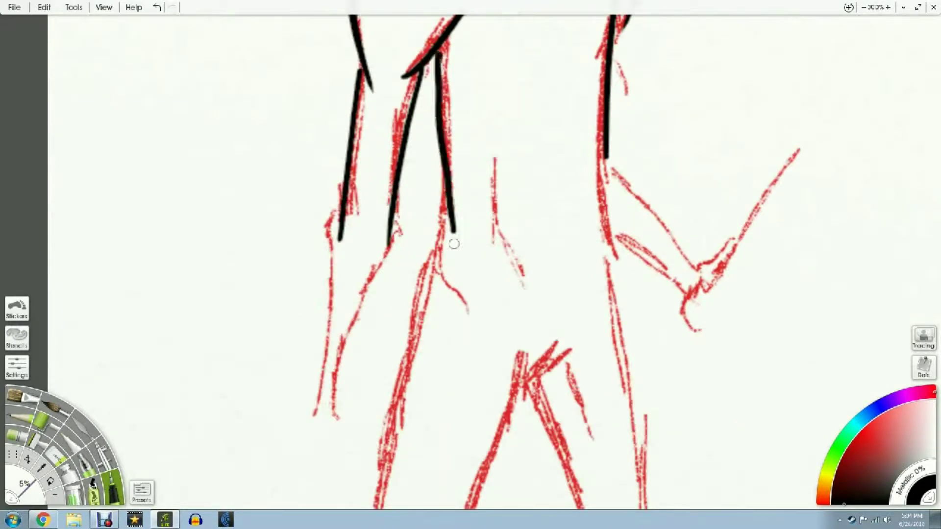
{"action": "key", "text": "ctrl+z"}
{"action": "left_click_drag", "start_coordinate": [821, 169], "coordinate": [830, 213]}
{"action": "left_click_drag", "start_coordinate": [444, 96], "coordinate": [453, 314]}
Ink the left-hand elbow and forearm, and erase the excess at the wrist.
{"action": "left_click_drag", "start_coordinate": [349, 254], "coordinate": [323, 475]}
{"action": "left_click_drag", "start_coordinate": [403, 265], "coordinate": [341, 491]}
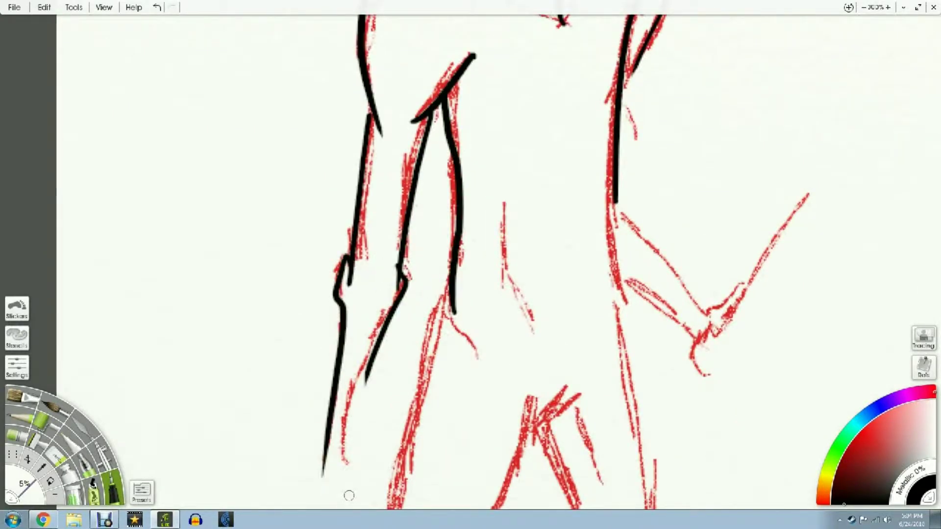
{"action": "left_click", "coordinate": [56, 455]}
{"action": "mouse_move", "coordinate": [312, 435]}
{"action": "left_mouse_down"}
{"action": "mouse_move", "coordinate": [346, 463]}
{"action": "mouse_move", "coordinate": [342, 490]}
{"action": "mouse_move", "coordinate": [338, 376]}
{"action": "mouse_move", "coordinate": [343, 448]}
{"action": "left_mouse_up"}
Ink the left-hand hand with its thumb, curled fingers and pointing finger.
{"action": "left_click", "coordinate": [115, 487]}
{"action": "left_click_drag", "start_coordinate": [334, 396], "coordinate": [352, 453]}
{"action": "left_click_drag", "start_coordinate": [335, 402], "coordinate": [365, 392]}
{"action": "left_click_drag", "start_coordinate": [339, 361], "coordinate": [374, 404]}
{"action": "key", "text": "ctrl+z"}
{"action": "mouse_move", "coordinate": [308, 376]}
{"action": "left_mouse_down"}
{"action": "mouse_move", "coordinate": [303, 392]}
{"action": "mouse_move", "coordinate": [301, 382]}
{"action": "left_mouse_up"}
{"action": "left_click_drag", "start_coordinate": [322, 345], "coordinate": [297, 370]}
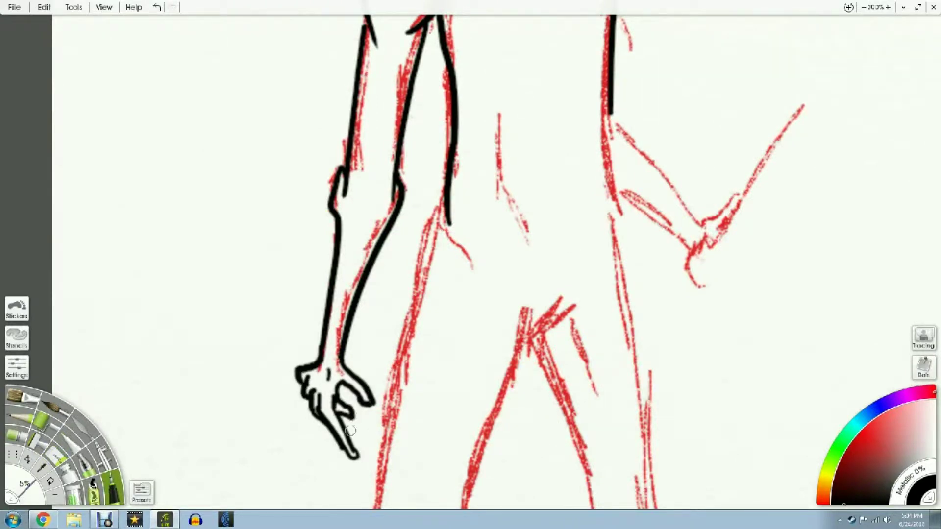
Ink the contours of the left-hand leg over the red sketch.
{"action": "mouse_move", "coordinate": [445, 197]}
{"action": "left_mouse_down"}
{"action": "mouse_move", "coordinate": [406, 310]}
{"action": "mouse_move", "coordinate": [370, 521]}
{"action": "left_mouse_up"}
{"action": "key", "text": "ctrl+z"}
{"action": "left_click_drag", "start_coordinate": [520, 296], "coordinate": [451, 523]}
{"action": "mouse_move", "coordinate": [855, 194]}
{"action": "left_mouse_down"}
{"action": "mouse_move", "coordinate": [840, 191]}
{"action": "mouse_move", "coordinate": [790, 1]}
{"action": "left_mouse_up"}
{"action": "left_click_drag", "start_coordinate": [308, 293], "coordinate": [298, 406]}
{"action": "left_click_drag", "start_coordinate": [397, 308], "coordinate": [377, 404]}
Ink the contours of the right-hand leg, undoing the unwanted long strokes.
{"action": "mouse_move", "coordinate": [449, 139]}
{"action": "left_mouse_down"}
{"action": "mouse_move", "coordinate": [503, 117]}
{"action": "mouse_move", "coordinate": [514, 403]}
{"action": "left_mouse_up"}
{"action": "left_click_drag", "start_coordinate": [933, 84], "coordinate": [834, 199]}
{"action": "left_click_drag", "start_coordinate": [427, 31], "coordinate": [492, 499]}
{"action": "key", "text": "ctrl+z"}
{"action": "scroll", "coordinate": [470, 262], "scroll_direction": "down", "scroll_amount": 1}
{"action": "left_click_drag", "start_coordinate": [444, 97], "coordinate": [473, 431]}
{"action": "key", "text": "ctrl+z"}
{"action": "mouse_move", "coordinate": [837, 226]}
{"action": "left_mouse_down"}
{"action": "mouse_move", "coordinate": [794, 321]}
{"action": "mouse_move", "coordinate": [800, 309]}
{"action": "left_mouse_up"}
Ink the bent right-hand arm, its gripping hand and the solid black stick it holds.
{"action": "scroll", "coordinate": [470, 263], "scroll_direction": "up", "scroll_amount": 2}
{"action": "left_click_drag", "start_coordinate": [349, 121], "coordinate": [428, 237]}
{"action": "left_click_drag", "start_coordinate": [350, 211], "coordinate": [425, 269]}
{"action": "mouse_move", "coordinate": [431, 238]}
{"action": "left_mouse_down"}
{"action": "mouse_move", "coordinate": [491, 234]}
{"action": "mouse_move", "coordinate": [476, 266]}
{"action": "mouse_move", "coordinate": [487, 296]}
{"action": "left_mouse_up"}
{"action": "mouse_move", "coordinate": [470, 267]}
{"action": "left_mouse_down"}
{"action": "mouse_move", "coordinate": [483, 307]}
{"action": "mouse_move", "coordinate": [441, 314]}
{"action": "mouse_move", "coordinate": [495, 324]}
{"action": "mouse_move", "coordinate": [505, 251]}
{"action": "left_mouse_up"}
{"action": "mouse_move", "coordinate": [518, 237]}
{"action": "left_mouse_down"}
{"action": "mouse_move", "coordinate": [464, 296]}
{"action": "mouse_move", "coordinate": [570, 140]}
{"action": "left_mouse_up"}
{"action": "left_click_drag", "start_coordinate": [457, 277], "coordinate": [576, 122]}
{"action": "mouse_move", "coordinate": [479, 248]}
{"action": "left_mouse_down"}
{"action": "mouse_move", "coordinate": [379, 428]}
{"action": "mouse_move", "coordinate": [394, 398]}
{"action": "left_mouse_up"}
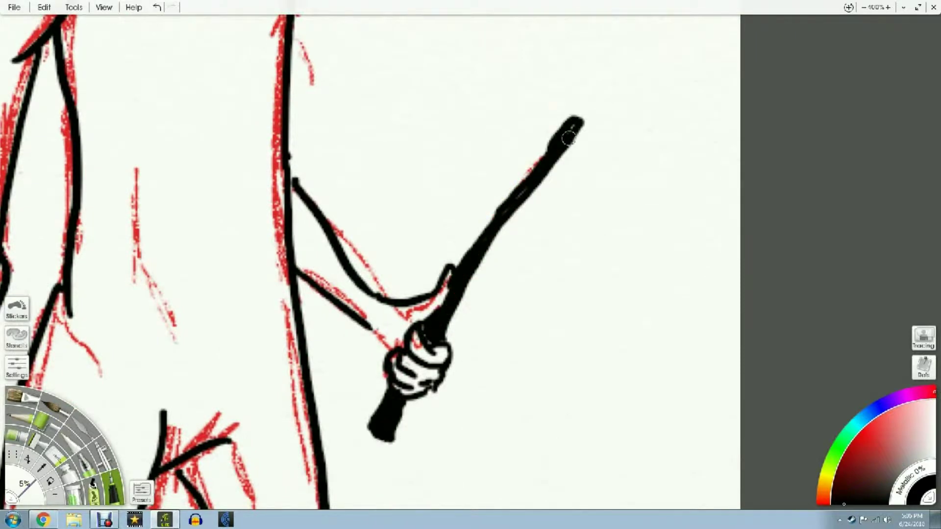
{"action": "left_click_drag", "start_coordinate": [577, 123], "coordinate": [594, 101]}
Ink the eyebrows, eyes, under-eye lines and cheek creases on the face with the pen at 3%.
{"action": "left_click_drag", "start_coordinate": [298, 54], "coordinate": [399, 300]}
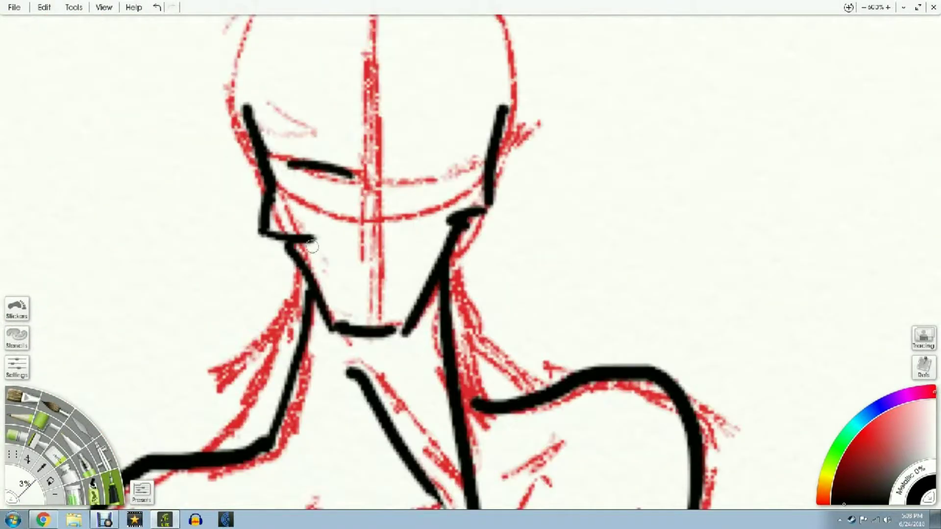
{"action": "left_click_drag", "start_coordinate": [312, 240], "coordinate": [332, 246]}
{"action": "left_click_drag", "start_coordinate": [313, 243], "coordinate": [323, 265]}
{"action": "mouse_move", "coordinate": [458, 215]}
{"action": "left_mouse_down"}
{"action": "mouse_move", "coordinate": [416, 240]}
{"action": "mouse_move", "coordinate": [422, 262]}
{"action": "left_mouse_up"}
{"action": "mouse_move", "coordinate": [285, 167]}
{"action": "left_mouse_down"}
{"action": "mouse_move", "coordinate": [364, 185]}
{"action": "mouse_move", "coordinate": [321, 189]}
{"action": "left_mouse_up"}
{"action": "mouse_move", "coordinate": [292, 185]}
{"action": "left_mouse_down"}
{"action": "mouse_move", "coordinate": [312, 198]}
{"action": "mouse_move", "coordinate": [355, 197]}
{"action": "left_mouse_up"}
{"action": "mouse_move", "coordinate": [287, 199]}
{"action": "left_mouse_down"}
{"action": "mouse_move", "coordinate": [338, 211]}
{"action": "mouse_move", "coordinate": [321, 226]}
{"action": "left_mouse_up"}
{"action": "mouse_move", "coordinate": [402, 184]}
{"action": "left_mouse_down"}
{"action": "mouse_move", "coordinate": [478, 167]}
{"action": "mouse_move", "coordinate": [470, 187]}
{"action": "left_mouse_up"}
{"action": "left_click_drag", "start_coordinate": [441, 177], "coordinate": [441, 190]}
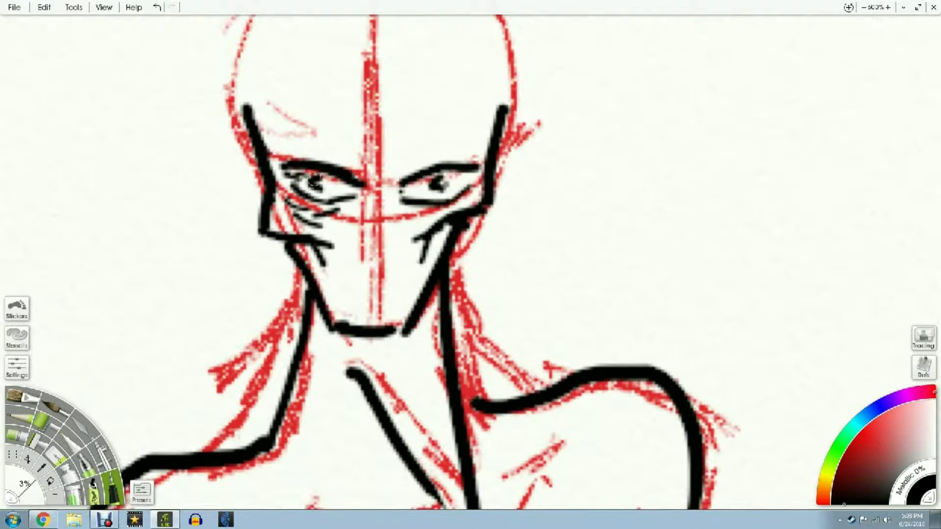
Ink the bridge and tip of the nose between the eyes.
{"action": "left_click_drag", "start_coordinate": [370, 179], "coordinate": [367, 222]}
{"action": "left_click_drag", "start_coordinate": [382, 177], "coordinate": [388, 220]}
{"action": "left_click_drag", "start_coordinate": [368, 240], "coordinate": [376, 246]}
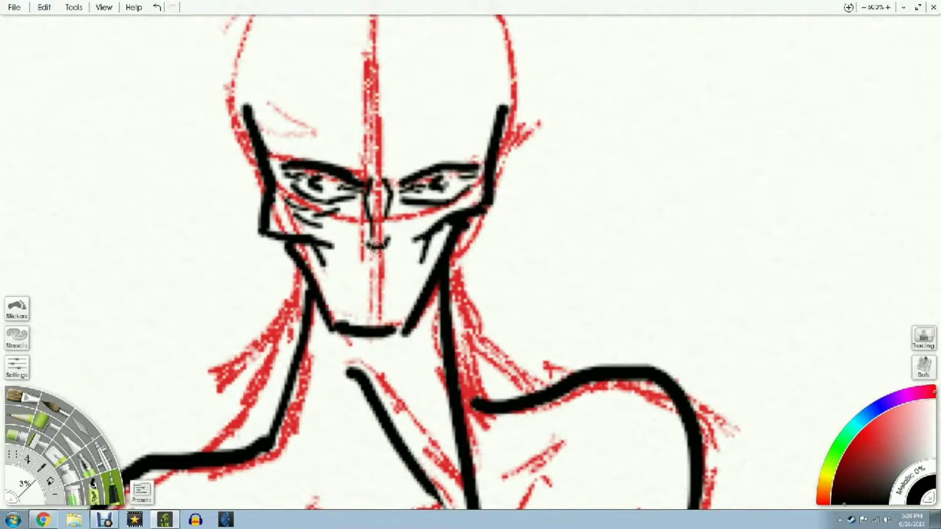
Erase the black chin line and the lower ends of both jaw lines.
{"action": "left_click", "coordinate": [55, 456]}
{"action": "left_click_drag", "start_coordinate": [337, 327], "coordinate": [395, 331]}
{"action": "left_click_drag", "start_coordinate": [405, 335], "coordinate": [426, 300]}
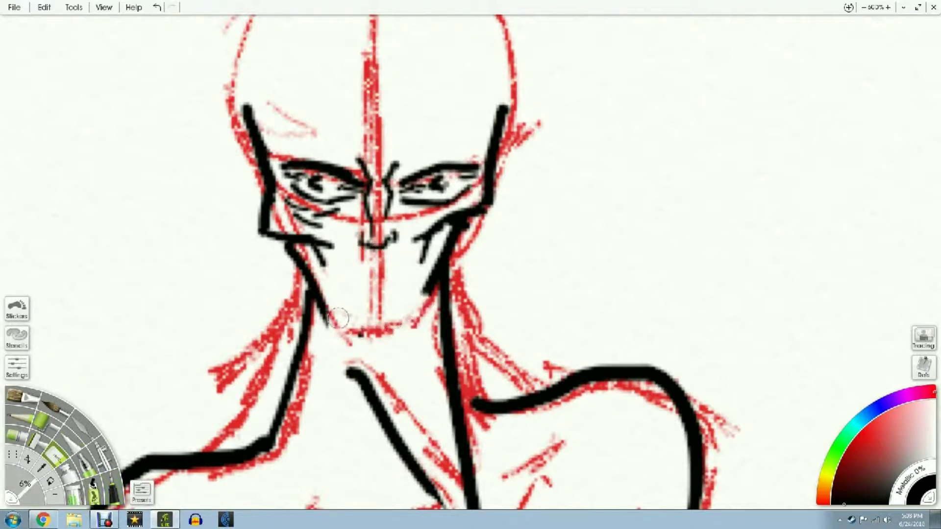
{"action": "left_click_drag", "start_coordinate": [341, 321], "coordinate": [324, 300]}
Ink the mouth line, the strokes below it and the lower-cheek creases with the 3% pen.
{"action": "left_click", "coordinate": [112, 488]}
{"action": "mouse_move", "coordinate": [362, 255]}
{"action": "left_mouse_down"}
{"action": "mouse_move", "coordinate": [327, 289]}
{"action": "mouse_move", "coordinate": [328, 272]}
{"action": "mouse_move", "coordinate": [339, 280]}
{"action": "left_mouse_up"}
{"action": "key", "text": "ctrl+z"}
{"action": "left_click_drag", "start_coordinate": [338, 285], "coordinate": [318, 296]}
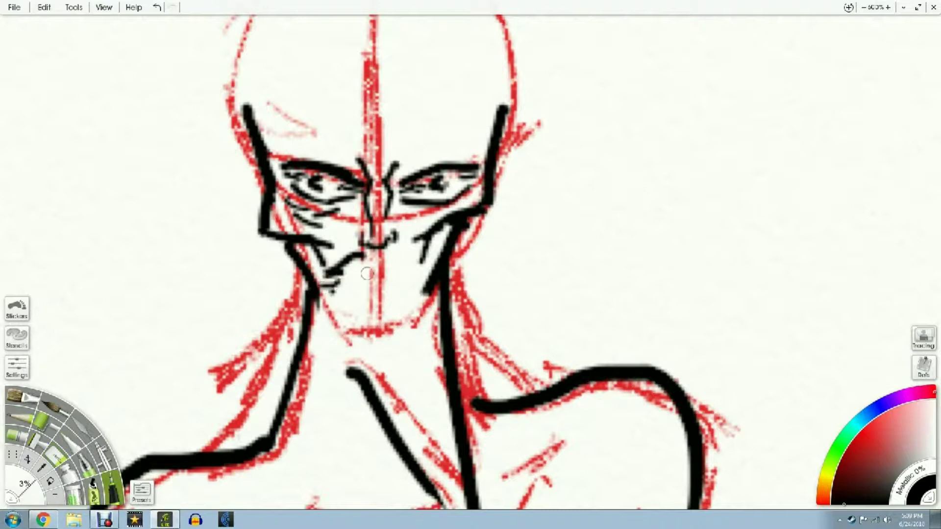
{"action": "left_click_drag", "start_coordinate": [376, 271], "coordinate": [359, 283]}
{"action": "mouse_move", "coordinate": [353, 280]}
{"action": "left_mouse_down"}
{"action": "mouse_move", "coordinate": [348, 302]}
{"action": "mouse_move", "coordinate": [321, 304]}
{"action": "left_mouse_up"}
{"action": "mouse_move", "coordinate": [385, 255]}
{"action": "left_mouse_down"}
{"action": "mouse_move", "coordinate": [417, 260]}
{"action": "mouse_move", "coordinate": [433, 294]}
{"action": "left_mouse_up"}
{"action": "mouse_move", "coordinate": [426, 265]}
{"action": "left_mouse_down"}
{"action": "mouse_move", "coordinate": [412, 289]}
{"action": "mouse_move", "coordinate": [353, 302]}
{"action": "left_mouse_up"}
{"action": "left_click_drag", "start_coordinate": [380, 284], "coordinate": [404, 295]}
{"action": "left_click_drag", "start_coordinate": [316, 248], "coordinate": [331, 269]}
{"action": "left_click_drag", "start_coordinate": [289, 255], "coordinate": [319, 303]}
Erase the black strokes below the mouth and along the jaw, and return to the pen.
{"action": "left_click", "coordinate": [55, 456]}
{"action": "left_click_drag", "start_coordinate": [468, 227], "coordinate": [342, 315]}
{"action": "left_click", "coordinate": [114, 490]}
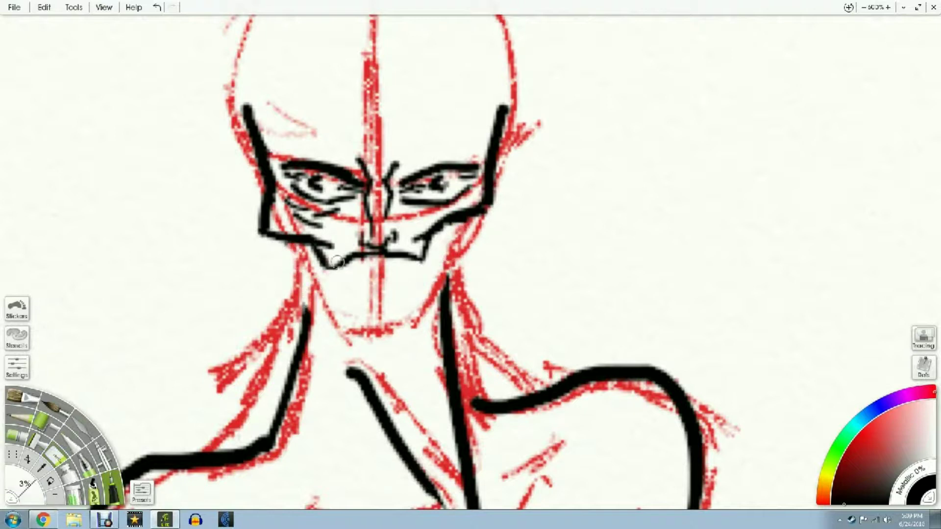
Ink the moustache outline above the mouth and the sides of the jaw in black with the 3% pen.
{"action": "left_click_drag", "start_coordinate": [349, 258], "coordinate": [322, 273]}
{"action": "left_click_drag", "start_coordinate": [402, 254], "coordinate": [436, 264]}
{"action": "left_click_drag", "start_coordinate": [365, 255], "coordinate": [407, 255]}
{"action": "left_click_drag", "start_coordinate": [291, 242], "coordinate": [326, 346]}
{"action": "mouse_move", "coordinate": [463, 223]}
{"action": "left_mouse_down"}
{"action": "mouse_move", "coordinate": [448, 277]}
{"action": "mouse_move", "coordinate": [411, 338]}
{"action": "left_mouse_up"}
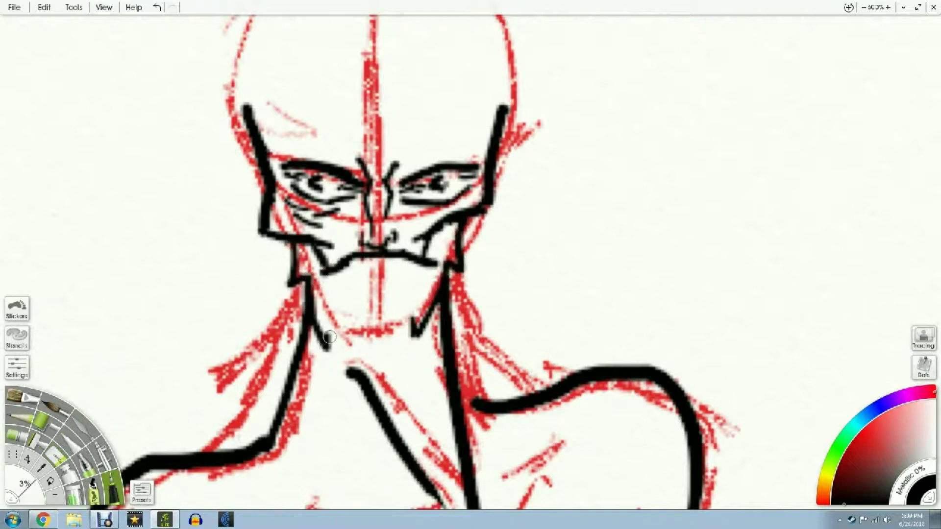
Ink a jagged beard edge along the chin and the mouth line with short strokes beneath it.
{"action": "mouse_move", "coordinate": [323, 331]}
{"action": "left_mouse_down"}
{"action": "mouse_move", "coordinate": [394, 343]}
{"action": "mouse_move", "coordinate": [415, 323]}
{"action": "left_mouse_up"}
{"action": "mouse_move", "coordinate": [382, 275]}
{"action": "left_mouse_down"}
{"action": "mouse_move", "coordinate": [351, 298]}
{"action": "mouse_move", "coordinate": [348, 288]}
{"action": "left_mouse_up"}
{"action": "key", "text": "ctrl+z"}
{"action": "mouse_move", "coordinate": [381, 275]}
{"action": "left_mouse_down"}
{"action": "mouse_move", "coordinate": [419, 294]}
{"action": "mouse_move", "coordinate": [360, 287]}
{"action": "mouse_move", "coordinate": [426, 281]}
{"action": "left_mouse_up"}
{"action": "key", "text": "ctrl+z"}
{"action": "key", "text": "ctrl+z"}
{"action": "key", "text": "ctrl+z"}
{"action": "key", "text": "ctrl+z"}
{"action": "left_click_drag", "start_coordinate": [333, 284], "coordinate": [371, 288]}
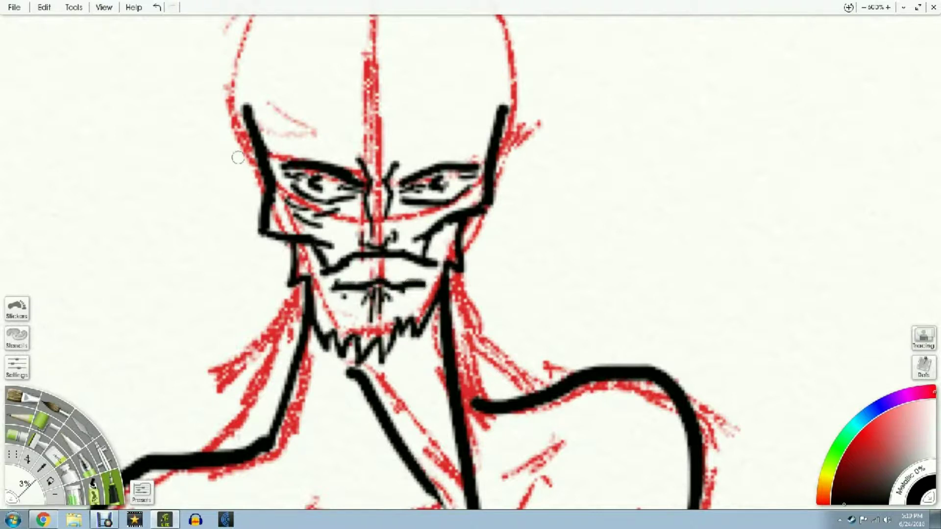
Ink an ear on each side of the head.
{"action": "left_click_drag", "start_coordinate": [260, 170], "coordinate": [260, 218]}
{"action": "left_click_drag", "start_coordinate": [499, 164], "coordinate": [490, 210]}
{"action": "left_click_drag", "start_coordinate": [882, 197], "coordinate": [894, 237]}
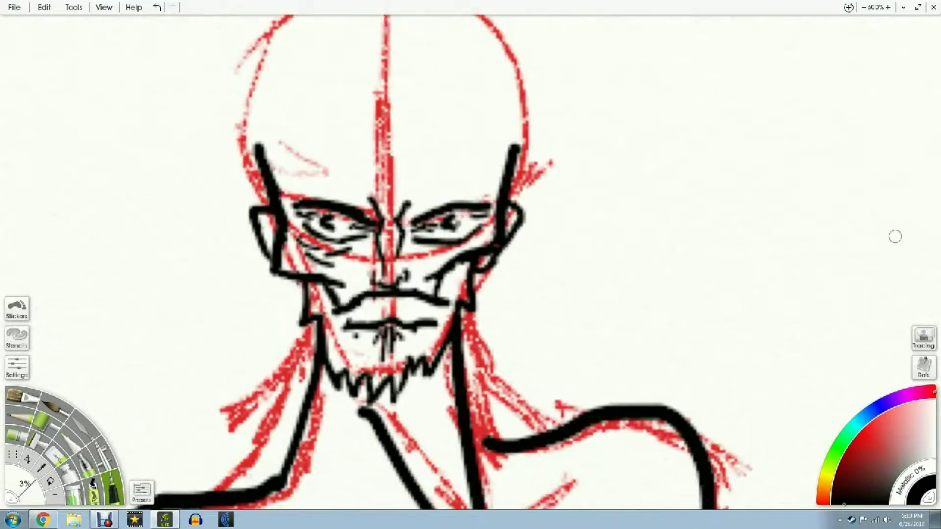
Ink the rounded top of the skull on both sides of the centre line, following the red sketch.
{"action": "scroll", "coordinate": [895, 237], "scroll_direction": "up", "scroll_amount": 2}
{"action": "left_click_drag", "start_coordinate": [257, 150], "coordinate": [378, 49]}
{"action": "mouse_move", "coordinate": [382, 46]}
{"action": "left_mouse_down"}
{"action": "mouse_move", "coordinate": [497, 131]}
{"action": "mouse_move", "coordinate": [526, 164]}
{"action": "mouse_move", "coordinate": [386, 54]}
{"action": "left_mouse_up"}
{"action": "key", "text": "ctrl+z"}
{"action": "key", "text": "ctrl+z"}
{"action": "key", "text": "ctrl+z"}
{"action": "mouse_move", "coordinate": [525, 156]}
{"action": "left_mouse_down"}
{"action": "mouse_move", "coordinate": [379, 16]}
{"action": "mouse_move", "coordinate": [358, 47]}
{"action": "left_mouse_up"}
{"action": "key", "text": "ctrl+z"}
Ink the receding hairline at both temples and the outer edges of the hair hanging down both sides.
{"action": "left_click", "coordinate": [56, 457]}
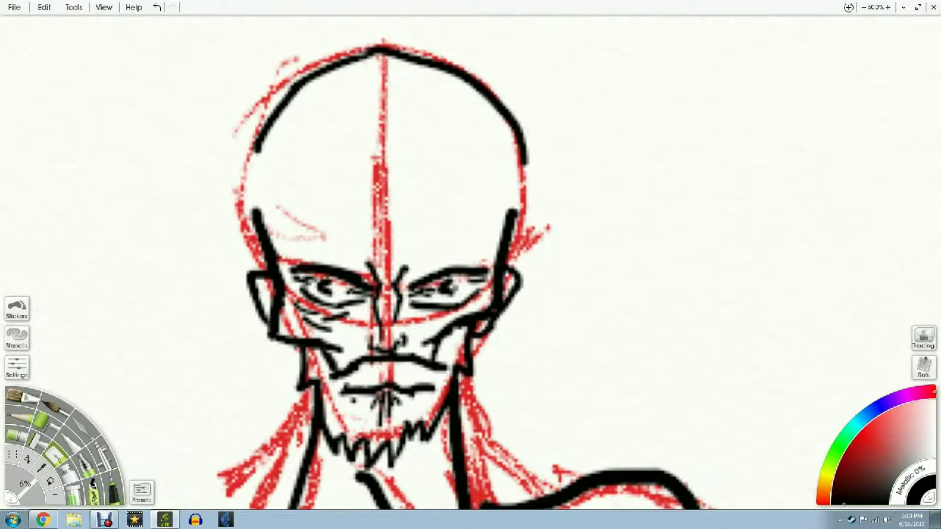
{"action": "left_click", "coordinate": [113, 490]}
{"action": "left_click_drag", "start_coordinate": [266, 210], "coordinate": [250, 197]}
{"action": "mouse_move", "coordinate": [256, 151]}
{"action": "left_mouse_down"}
{"action": "mouse_move", "coordinate": [206, 344]}
{"action": "mouse_move", "coordinate": [220, 381]}
{"action": "left_mouse_up"}
{"action": "left_click_drag", "start_coordinate": [261, 151], "coordinate": [278, 254]}
{"action": "left_click_drag", "start_coordinate": [517, 141], "coordinate": [459, 234]}
{"action": "left_click_drag", "start_coordinate": [476, 215], "coordinate": [497, 251]}
{"action": "left_click_drag", "start_coordinate": [527, 149], "coordinate": [566, 368]}
Erase the thick temple lines above both ears and add a thin hair stroke at the right temple.
{"action": "left_click", "coordinate": [56, 457]}
{"action": "left_click_drag", "start_coordinate": [263, 243], "coordinate": [251, 204]}
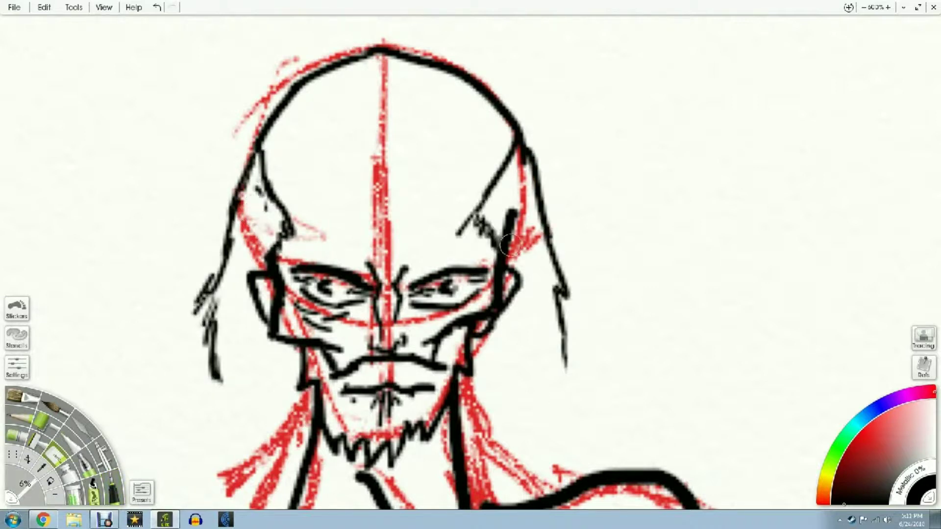
{"action": "key", "text": "ctrl+z"}
{"action": "key", "text": "["}
{"action": "left_click_drag", "start_coordinate": [520, 198], "coordinate": [515, 240]}
Ink the ragged lower ends of the hair down to the shoulders and add strands inside both sides.
{"action": "left_click_drag", "start_coordinate": [213, 367], "coordinate": [292, 497]}
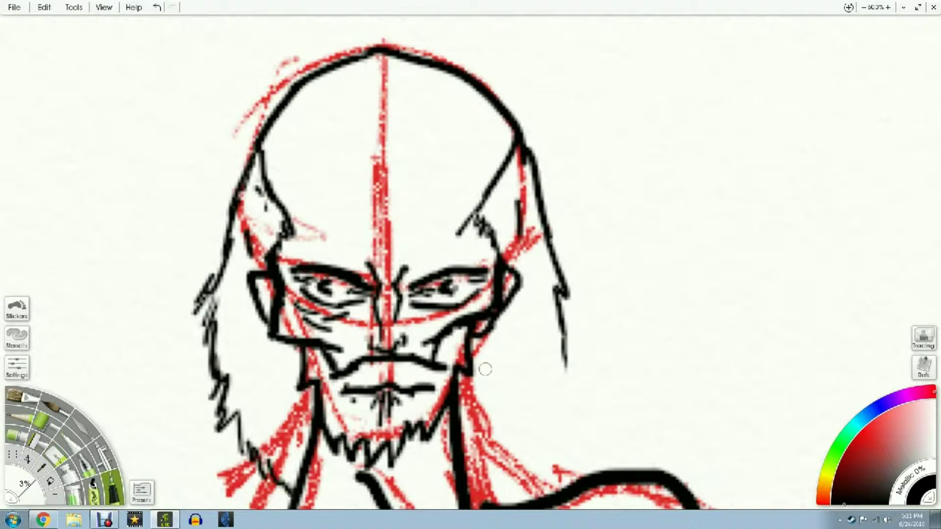
{"action": "mouse_move", "coordinate": [558, 330]}
{"action": "left_mouse_down"}
{"action": "mouse_move", "coordinate": [505, 469]}
{"action": "mouse_move", "coordinate": [477, 484]}
{"action": "left_mouse_up"}
{"action": "left_click", "coordinate": [533, 344]}
{"action": "left_click_drag", "start_coordinate": [504, 323], "coordinate": [509, 390]}
{"action": "left_click_drag", "start_coordinate": [494, 363], "coordinate": [499, 402]}
{"action": "left_click_drag", "start_coordinate": [277, 354], "coordinate": [280, 388]}
{"action": "left_click_drag", "start_coordinate": [283, 363], "coordinate": [263, 398]}
Ink the lines running from the nose to the moustache and bushy eyebrows above both eyes.
{"action": "mouse_move", "coordinate": [392, 311]}
{"action": "left_mouse_down"}
{"action": "mouse_move", "coordinate": [387, 341]}
{"action": "mouse_move", "coordinate": [358, 360]}
{"action": "left_mouse_up"}
{"action": "left_click_drag", "start_coordinate": [397, 327], "coordinate": [419, 356]}
{"action": "left_click_drag", "start_coordinate": [293, 264], "coordinate": [377, 271]}
{"action": "mouse_move", "coordinate": [291, 255]}
{"action": "left_mouse_down"}
{"action": "mouse_move", "coordinate": [328, 228]}
{"action": "mouse_move", "coordinate": [377, 270]}
{"action": "mouse_move", "coordinate": [494, 253]}
{"action": "left_mouse_up"}
{"action": "mouse_move", "coordinate": [402, 269]}
{"action": "left_mouse_down"}
{"action": "mouse_move", "coordinate": [434, 240]}
{"action": "mouse_move", "coordinate": [487, 250]}
{"action": "left_mouse_up"}
Clear the red construction sketch from view and tidy the line where the neck meets the left shoulder.
{"action": "left_click", "coordinate": [58, 451]}
{"action": "scroll", "coordinate": [805, 284], "scroll_direction": "down", "scroll_amount": 2}
{"action": "mouse_move", "coordinate": [806, 284]}
{"action": "left_mouse_down"}
{"action": "mouse_move", "coordinate": [820, 156]}
{"action": "mouse_move", "coordinate": [768, 128]}
{"action": "mouse_move", "coordinate": [756, 7]}
{"action": "left_mouse_up"}
{"action": "key", "text": "e"}
{"action": "left_click_drag", "start_coordinate": [297, 185], "coordinate": [333, 222]}
{"action": "key", "text": "ctrl+z"}
Sketch a V-shaped neckline in red from both shoulders to the chest with the pencil at 10%.
{"action": "left_click", "coordinate": [872, 438]}
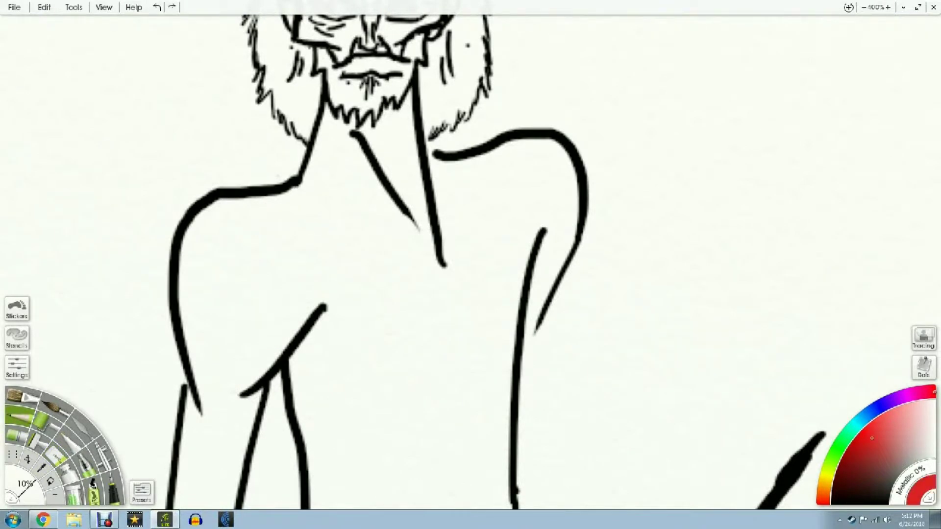
{"action": "mouse_move", "coordinate": [297, 176]}
{"action": "left_mouse_down"}
{"action": "mouse_move", "coordinate": [431, 282]}
{"action": "mouse_move", "coordinate": [446, 149]}
{"action": "left_mouse_up"}
{"action": "key", "text": "ctrl+z"}
{"action": "left_click_drag", "start_coordinate": [432, 280], "coordinate": [458, 188]}
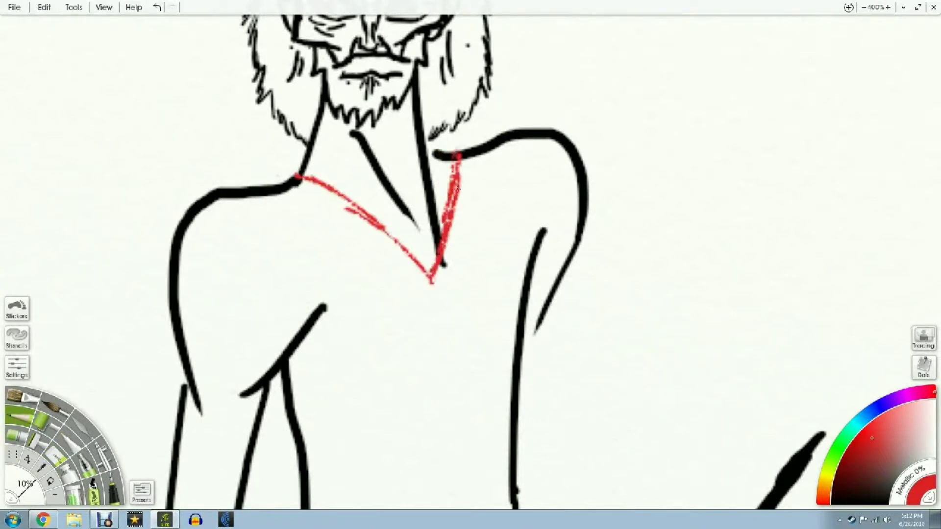
Sketch the tall pointed collar of the coat in red on the left side of the neck.
{"action": "left_click_drag", "start_coordinate": [536, 152], "coordinate": [558, 280]}
{"action": "left_click_drag", "start_coordinate": [240, 181], "coordinate": [287, 238]}
{"action": "left_click_drag", "start_coordinate": [239, 194], "coordinate": [261, 262]}
{"action": "left_click_drag", "start_coordinate": [243, 220], "coordinate": [285, 326]}
{"action": "left_click_drag", "start_coordinate": [289, 241], "coordinate": [362, 404]}
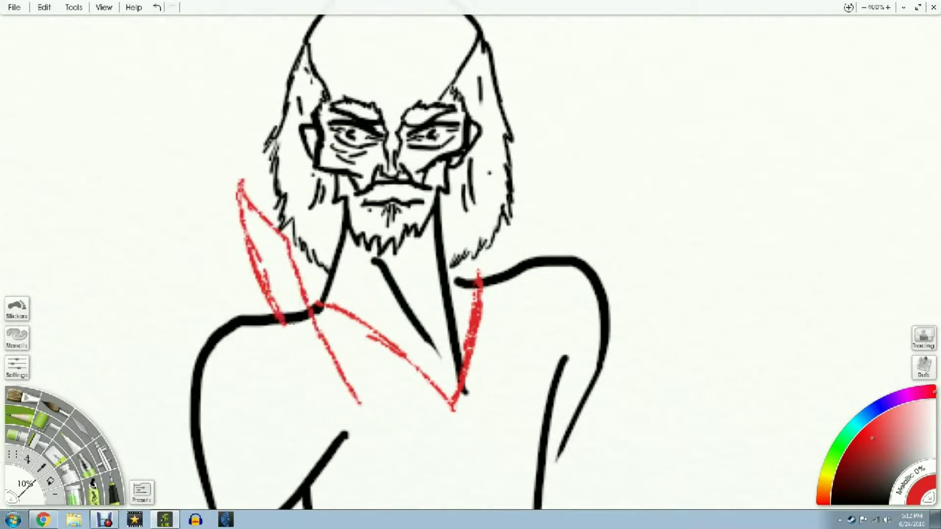
{"action": "left_click_drag", "start_coordinate": [289, 328], "coordinate": [372, 409]}
{"action": "left_click_drag", "start_coordinate": [363, 398], "coordinate": [284, 238]}
Sketch the matching pointed collar in red on the right side of the neck, with its lapel edge.
{"action": "left_click_drag", "start_coordinate": [523, 169], "coordinate": [570, 187]}
{"action": "left_click_drag", "start_coordinate": [464, 273], "coordinate": [507, 348]}
{"action": "mouse_move", "coordinate": [501, 375]}
{"action": "left_mouse_down"}
{"action": "mouse_move", "coordinate": [600, 193]}
{"action": "mouse_move", "coordinate": [612, 191]}
{"action": "left_mouse_up"}
{"action": "left_click_drag", "start_coordinate": [552, 173], "coordinate": [615, 187]}
{"action": "left_click_drag", "start_coordinate": [462, 469], "coordinate": [484, 315]}
{"action": "mouse_move", "coordinate": [465, 241]}
{"action": "left_mouse_down"}
{"action": "mouse_move", "coordinate": [491, 279]}
{"action": "mouse_move", "coordinate": [489, 431]}
{"action": "mouse_move", "coordinate": [546, 251]}
{"action": "left_mouse_up"}
Sketch the coat's flared shoulders in red on both sides and the centre line below the neckline.
{"action": "left_click_drag", "start_coordinate": [571, 317], "coordinate": [588, 445]}
{"action": "mouse_move", "coordinate": [331, 101]}
{"action": "left_mouse_down"}
{"action": "mouse_move", "coordinate": [229, 147]}
{"action": "mouse_move", "coordinate": [331, 218]}
{"action": "left_mouse_up"}
{"action": "mouse_move", "coordinate": [232, 149]}
{"action": "left_mouse_down"}
{"action": "mouse_move", "coordinate": [265, 205]}
{"action": "mouse_move", "coordinate": [282, 343]}
{"action": "left_mouse_up"}
{"action": "left_click_drag", "start_coordinate": [634, 47], "coordinate": [632, 229]}
{"action": "left_click_drag", "start_coordinate": [660, 188], "coordinate": [623, 266]}
{"action": "scroll", "coordinate": [468, 130], "scroll_direction": "down", "scroll_amount": 2}
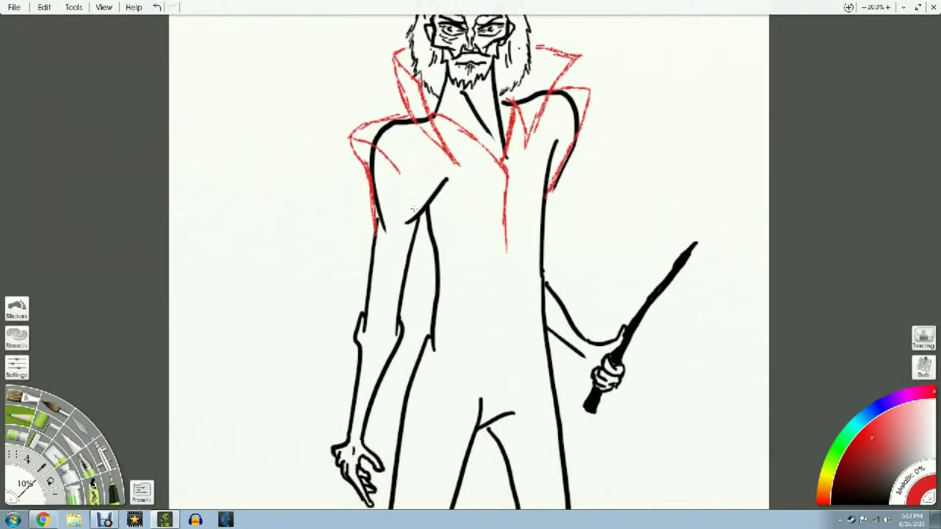
Sketch the wide left coat sleeve in red from the shoulder down to a flared cuff at the hand.
{"action": "left_click_drag", "start_coordinate": [373, 216], "coordinate": [336, 389]}
{"action": "left_click_drag", "start_coordinate": [359, 279], "coordinate": [335, 428]}
{"action": "key", "text": "ctrl+z"}
{"action": "key", "text": "ctrl+z"}
{"action": "left_click_drag", "start_coordinate": [374, 216], "coordinate": [356, 296]}
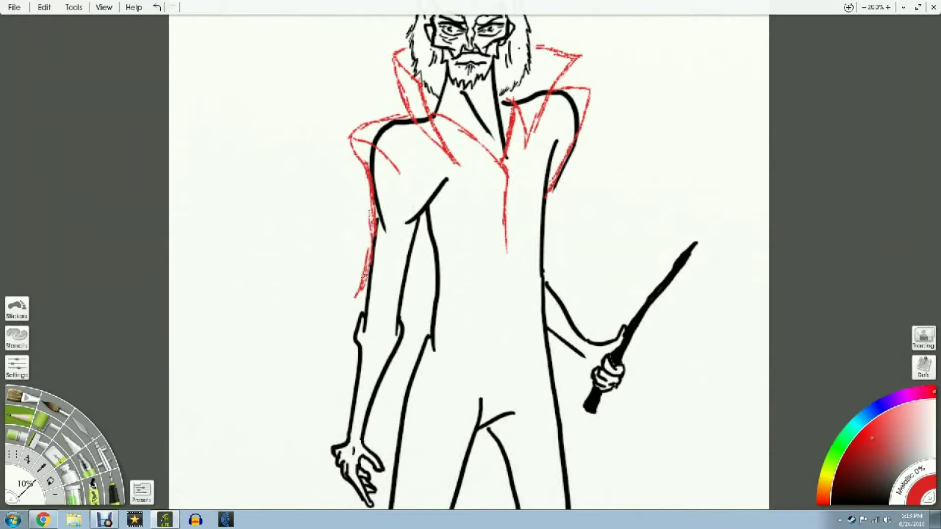
{"action": "mouse_move", "coordinate": [452, 191]}
{"action": "left_mouse_down"}
{"action": "mouse_move", "coordinate": [419, 321]}
{"action": "mouse_move", "coordinate": [414, 492]}
{"action": "left_mouse_up"}
Sketch the hanging cuff of the right sleeve in red around the forearm holding the stick.
{"action": "left_click_drag", "start_coordinate": [584, 316], "coordinate": [595, 448]}
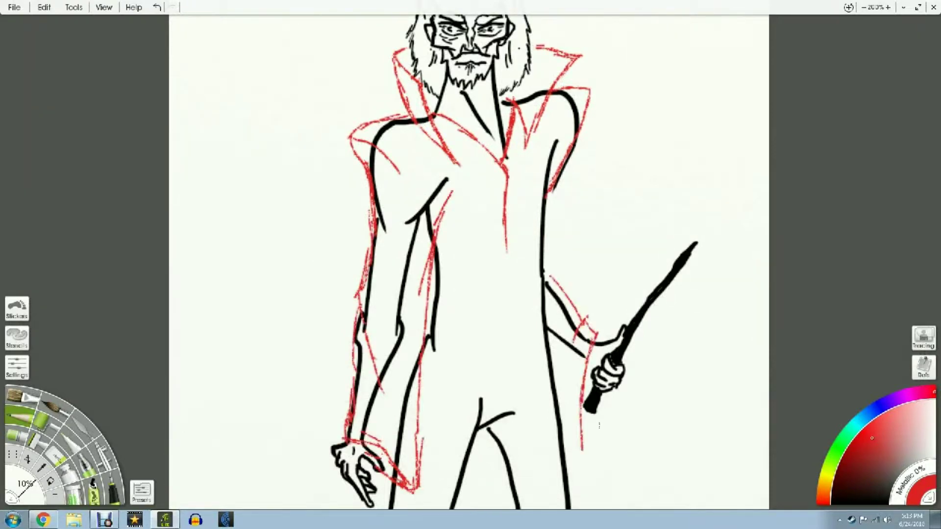
{"action": "left_click_drag", "start_coordinate": [605, 399], "coordinate": [590, 448]}
{"action": "left_click_drag", "start_coordinate": [549, 372], "coordinate": [588, 468]}
Sketch the coat's left front edge in red from the collar to the legs, with a fold beside it.
{"action": "left_click_drag", "start_coordinate": [466, 162], "coordinate": [453, 326]}
{"action": "left_click_drag", "start_coordinate": [469, 223], "coordinate": [446, 417]}
{"action": "left_click_drag", "start_coordinate": [458, 363], "coordinate": [438, 510]}
{"action": "left_click_drag", "start_coordinate": [392, 478], "coordinate": [383, 510]}
Sketch the coat's right front edge and right outer edge in red down past the hips.
{"action": "left_click_drag", "start_coordinate": [517, 128], "coordinate": [533, 419]}
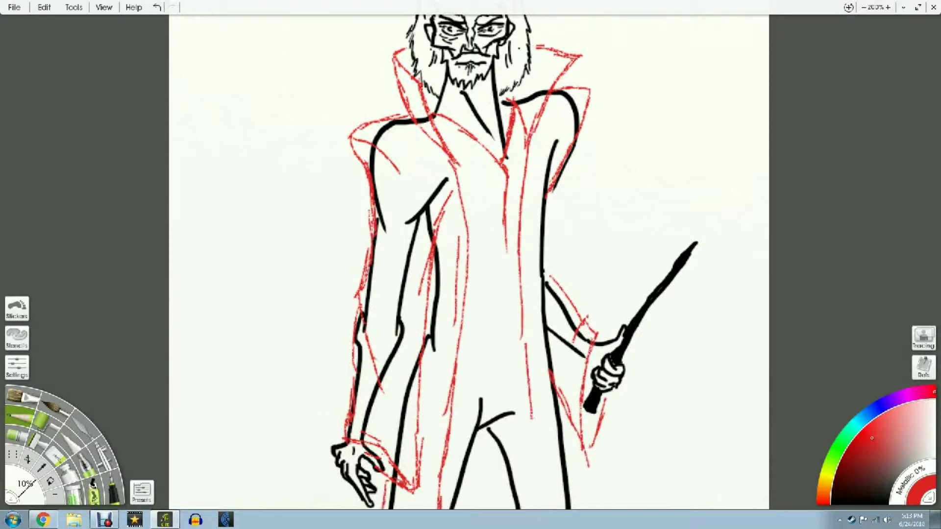
{"action": "left_click_drag", "start_coordinate": [523, 300], "coordinate": [549, 510]}
{"action": "left_click_drag", "start_coordinate": [567, 146], "coordinate": [545, 280]}
{"action": "left_click_drag", "start_coordinate": [551, 398], "coordinate": [578, 509]}
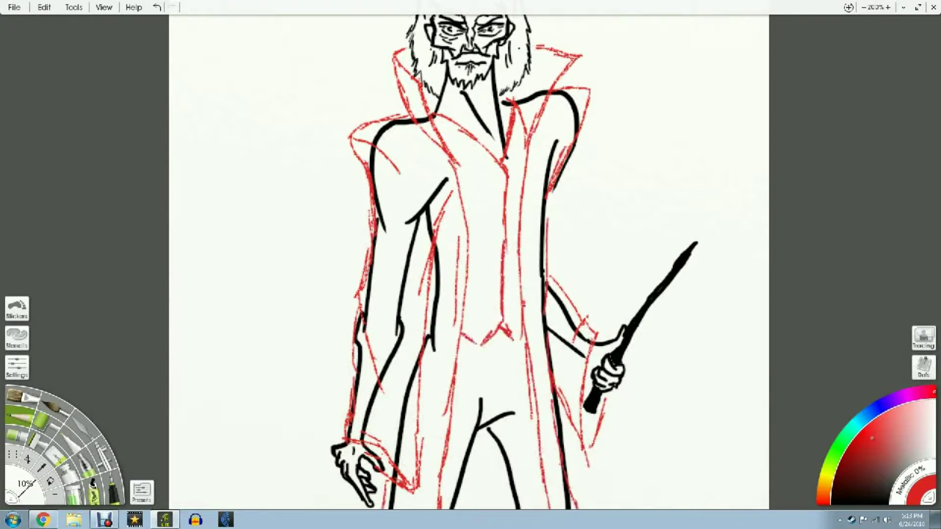
Sketch the waistcoat's pointed hem and row of buttons and the trousers' central fold lines in red.
{"action": "left_click_drag", "start_coordinate": [510, 342], "coordinate": [525, 330]}
{"action": "left_click_drag", "start_coordinate": [498, 273], "coordinate": [497, 282]}
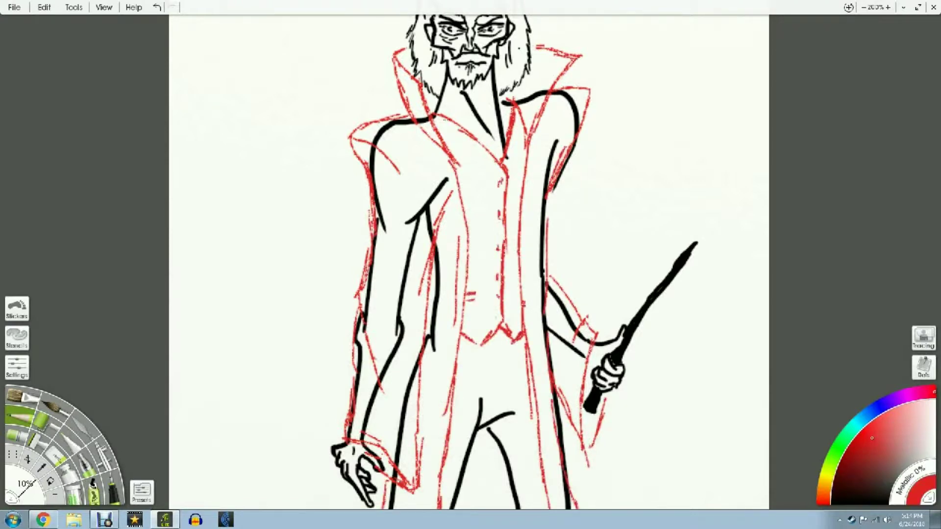
{"action": "left_click_drag", "start_coordinate": [485, 372], "coordinate": [471, 427]}
{"action": "left_click_drag", "start_coordinate": [478, 407], "coordinate": [480, 508]}
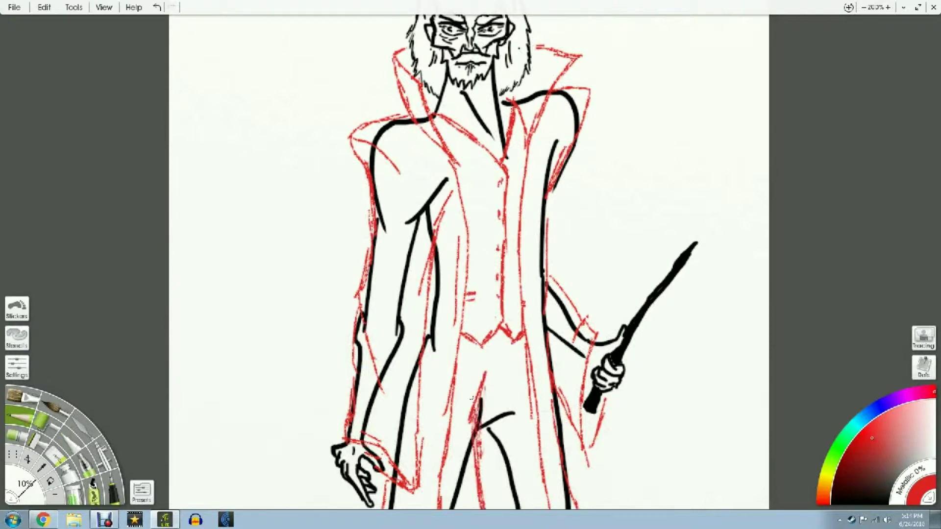
Switch to the black 3% pen and ink wrinkles across the forehead and between the eyebrows.
{"action": "mouse_move", "coordinate": [470, 206]}
{"action": "left_mouse_down"}
{"action": "mouse_move", "coordinate": [373, 413]}
{"action": "mouse_move", "coordinate": [434, 319]}
{"action": "mouse_move", "coordinate": [445, 331]}
{"action": "left_mouse_up"}
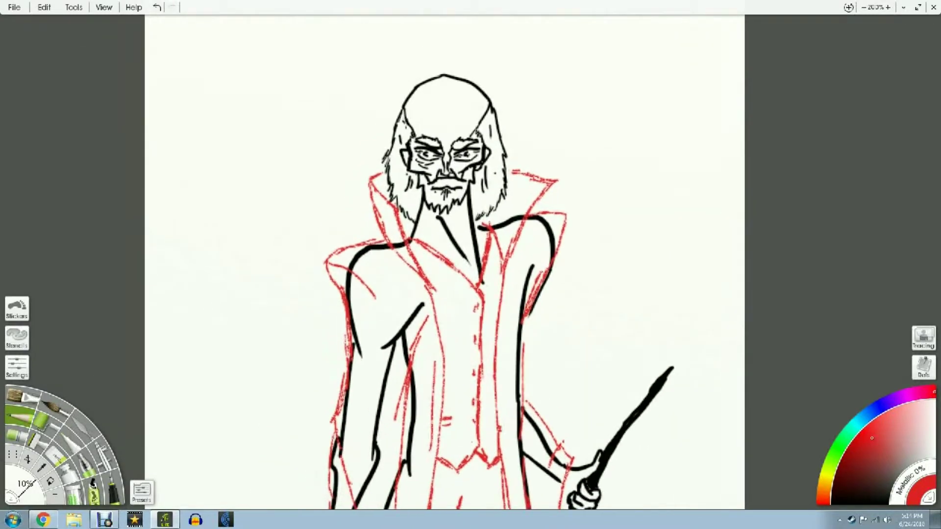
{"action": "left_click", "coordinate": [844, 505]}
{"action": "left_click_drag", "start_coordinate": [427, 126], "coordinate": [439, 130]}
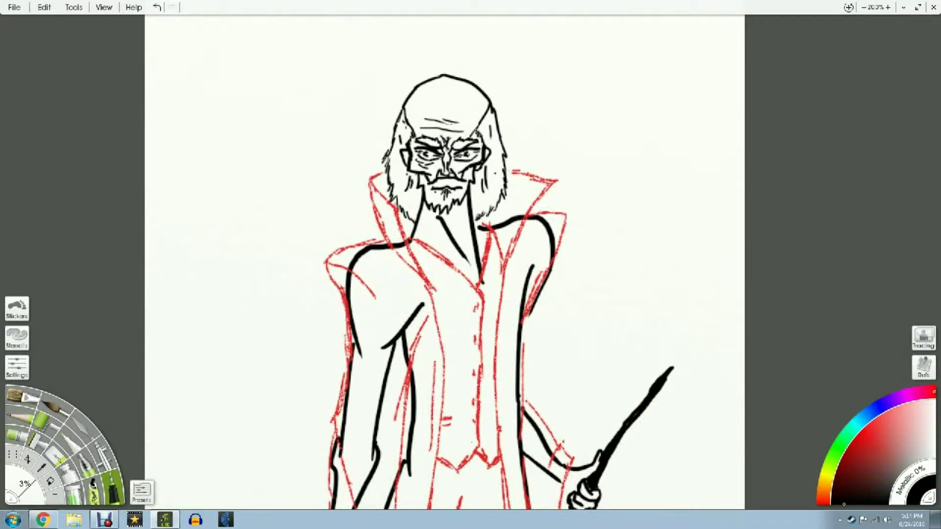
Ink the left side of the coat collar in black down to the chest with the 5% pen.
{"action": "key", "text": "plus"}
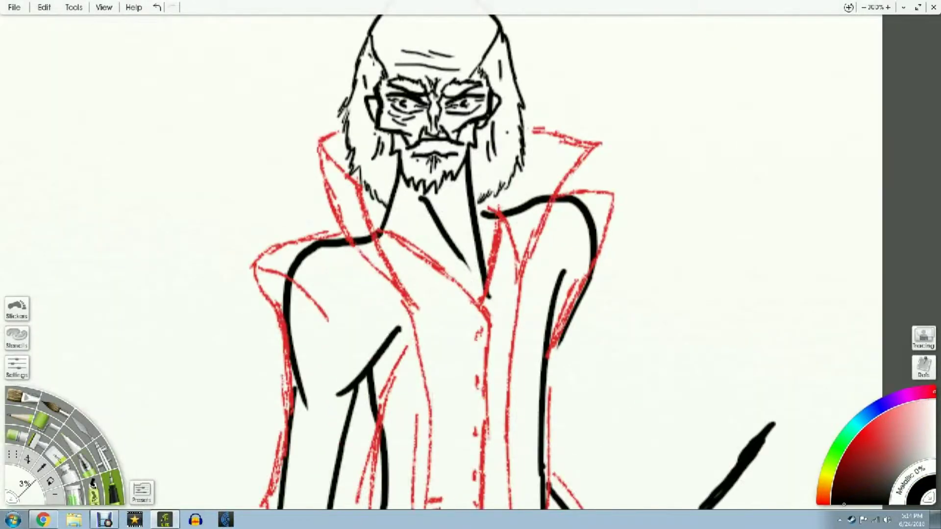
{"action": "left_click_drag", "start_coordinate": [340, 166], "coordinate": [367, 214]}
{"action": "mouse_move", "coordinate": [337, 169]}
{"action": "left_mouse_down"}
{"action": "mouse_move", "coordinate": [338, 219]}
{"action": "mouse_move", "coordinate": [403, 283]}
{"action": "left_mouse_up"}
{"action": "left_click_drag", "start_coordinate": [325, 148], "coordinate": [330, 174]}
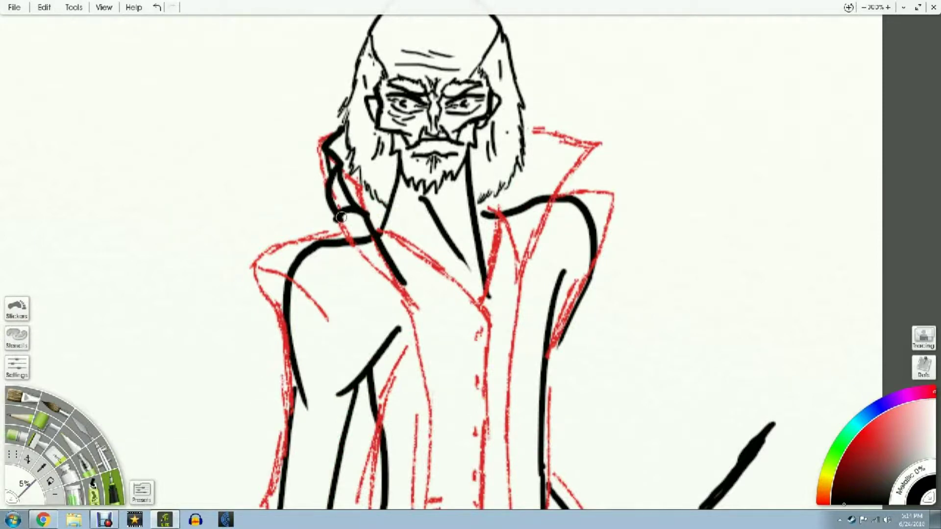
{"action": "left_click_drag", "start_coordinate": [340, 218], "coordinate": [401, 296]}
{"action": "left_click_drag", "start_coordinate": [401, 290], "coordinate": [415, 335]}
Ink the right side of the pointed collar and the inner lapel edge beside the neck.
{"action": "left_click_drag", "start_coordinate": [489, 208], "coordinate": [522, 256]}
{"action": "key", "text": "ctrl+z"}
{"action": "key", "text": "ctrl+y"}
{"action": "left_click_drag", "start_coordinate": [523, 126], "coordinate": [530, 250]}
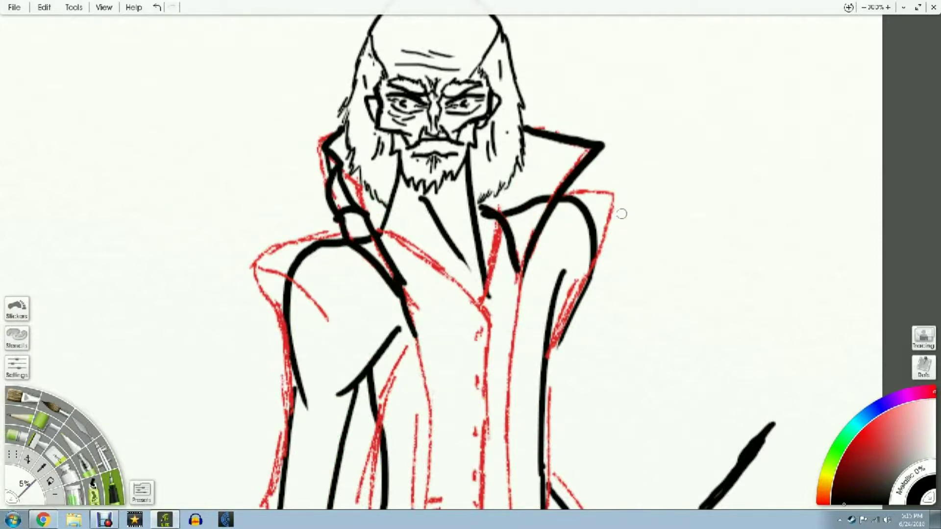
Ink the coat's pointed left shoulder, its fold and the top of the outer sleeve.
{"action": "left_click_drag", "start_coordinate": [621, 214], "coordinate": [658, 87]}
{"action": "left_click_drag", "start_coordinate": [379, 108], "coordinate": [313, 191]}
{"action": "left_click_drag", "start_coordinate": [287, 138], "coordinate": [363, 186]}
{"action": "key", "text": "ctrl+z"}
{"action": "key", "text": "ctrl+z"}
{"action": "mouse_move", "coordinate": [381, 108]}
{"action": "left_mouse_down"}
{"action": "mouse_move", "coordinate": [287, 140]}
{"action": "mouse_move", "coordinate": [319, 199]}
{"action": "left_mouse_up"}
{"action": "left_click_drag", "start_coordinate": [290, 138], "coordinate": [352, 179]}
{"action": "left_click_drag", "start_coordinate": [308, 166], "coordinate": [319, 282]}
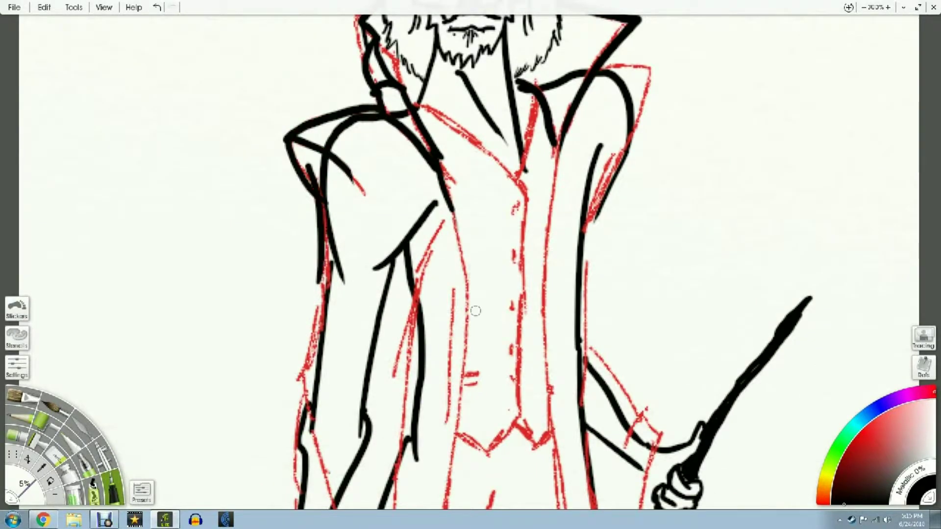
Erase the black body lines of both shoulders, the right arm and the right side of the torso.
{"action": "left_click", "coordinate": [63, 448]}
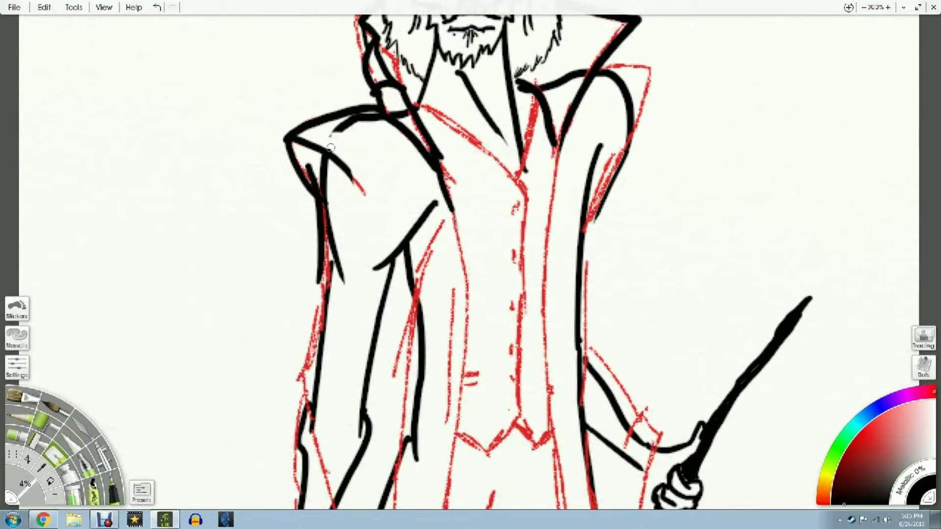
{"action": "left_click_drag", "start_coordinate": [331, 147], "coordinate": [380, 118]}
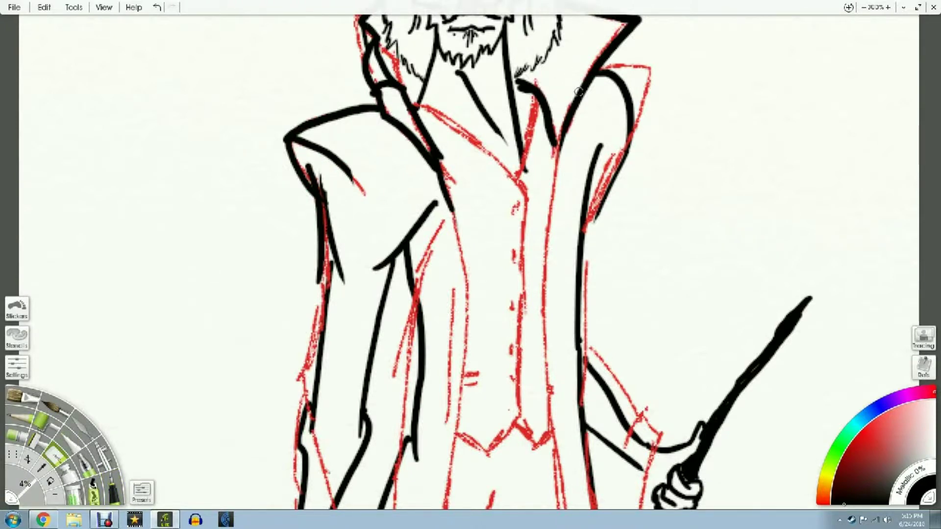
{"action": "mouse_move", "coordinate": [599, 74]}
{"action": "left_mouse_down"}
{"action": "mouse_move", "coordinate": [631, 120]}
{"action": "mouse_move", "coordinate": [585, 235]}
{"action": "left_mouse_up"}
{"action": "mouse_move", "coordinate": [601, 145]}
{"action": "left_mouse_down"}
{"action": "mouse_move", "coordinate": [583, 446]}
{"action": "mouse_move", "coordinate": [594, 507]}
{"action": "left_mouse_up"}
Erase the black lines of the left upper arm, armpit and left side of the torso.
{"action": "mouse_move", "coordinate": [405, 241]}
{"action": "left_mouse_down"}
{"action": "mouse_move", "coordinate": [386, 288]}
{"action": "mouse_move", "coordinate": [379, 265]}
{"action": "left_mouse_up"}
{"action": "left_click_drag", "start_coordinate": [341, 281], "coordinate": [323, 181]}
{"action": "left_click_drag", "start_coordinate": [330, 264], "coordinate": [327, 330]}
{"action": "left_click_drag", "start_coordinate": [368, 374], "coordinate": [386, 291]}
{"action": "left_click_drag", "start_coordinate": [435, 202], "coordinate": [408, 245]}
{"action": "left_click_drag", "start_coordinate": [408, 245], "coordinate": [416, 460]}
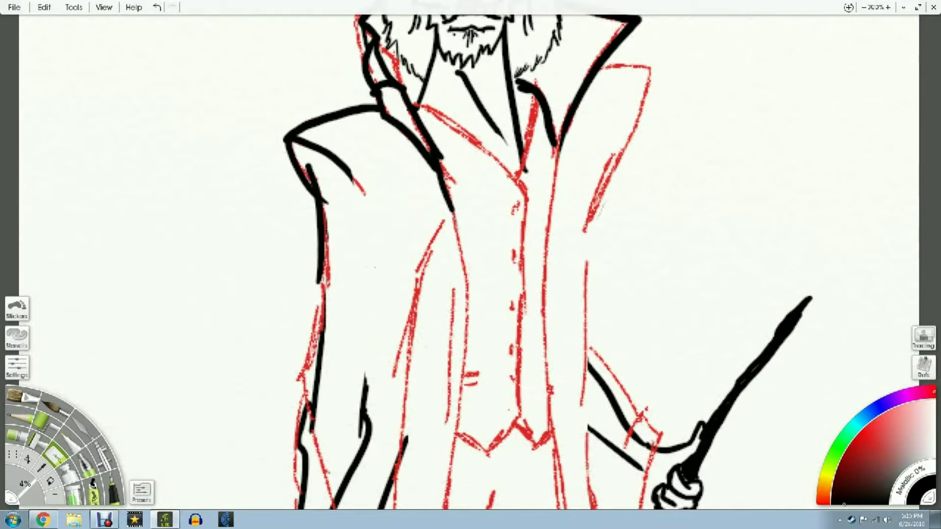
Erase the remaining black forearm and leg lines covered by the coat, enlarging the eraser to 21%.
{"action": "scroll", "coordinate": [708, 248], "scroll_direction": "down", "scroll_amount": 2}
{"action": "left_click_drag", "start_coordinate": [386, 401], "coordinate": [406, 334]}
{"action": "left_click_drag", "start_coordinate": [377, 381], "coordinate": [394, 238]}
{"action": "left_click_drag", "start_coordinate": [426, 256], "coordinate": [414, 329]}
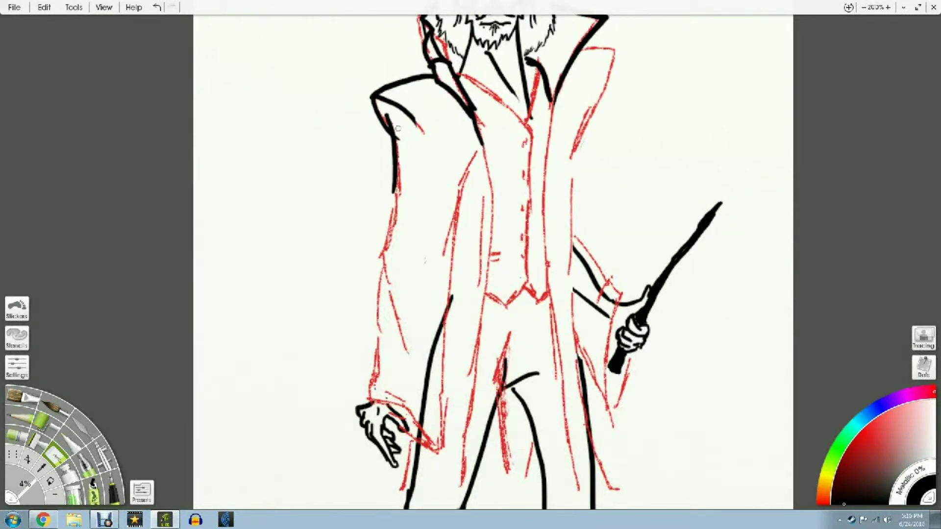
{"action": "left_click_drag", "start_coordinate": [428, 403], "coordinate": [411, 497]}
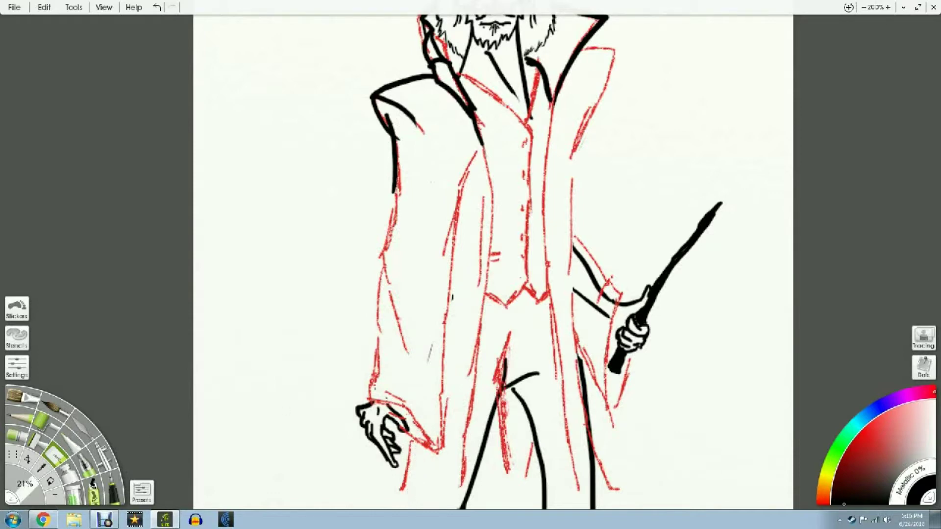
{"action": "mouse_move", "coordinate": [505, 363]}
{"action": "left_mouse_down"}
{"action": "mouse_move", "coordinate": [546, 416]}
{"action": "mouse_move", "coordinate": [599, 326]}
{"action": "mouse_move", "coordinate": [585, 326]}
{"action": "left_mouse_up"}
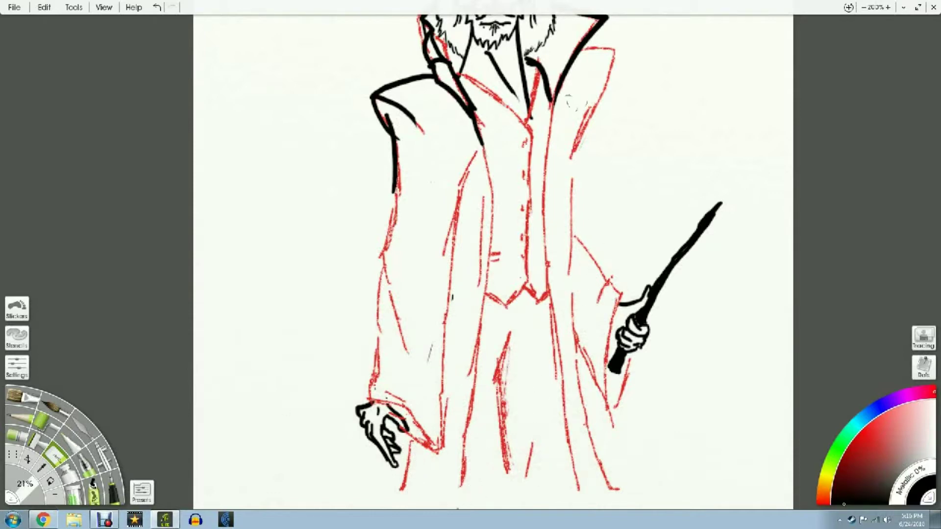
Ink the left sleeve's outer edge, elbow folds and flared cuff above the hand with the 5% pen.
{"action": "left_click", "coordinate": [113, 492]}
{"action": "left_click_drag", "start_coordinate": [394, 188], "coordinate": [405, 350]}
{"action": "left_click_drag", "start_coordinate": [405, 241], "coordinate": [409, 305]}
{"action": "left_click_drag", "start_coordinate": [385, 284], "coordinate": [372, 395]}
{"action": "left_click_drag", "start_coordinate": [372, 398], "coordinate": [445, 470]}
{"action": "left_click_drag", "start_coordinate": [406, 434], "coordinate": [436, 449]}
Ink the left sleeve's inner edge from the armpit to the cuff, with its folds.
{"action": "mouse_move", "coordinate": [474, 151]}
{"action": "left_mouse_down"}
{"action": "mouse_move", "coordinate": [450, 195]}
{"action": "mouse_move", "coordinate": [441, 270]}
{"action": "left_mouse_up"}
{"action": "mouse_move", "coordinate": [455, 224]}
{"action": "left_mouse_down"}
{"action": "mouse_move", "coordinate": [439, 468]}
{"action": "mouse_move", "coordinate": [427, 442]}
{"action": "mouse_move", "coordinate": [441, 435]}
{"action": "left_mouse_up"}
{"action": "left_click", "coordinate": [56, 457]}
{"action": "left_click", "coordinate": [114, 492]}
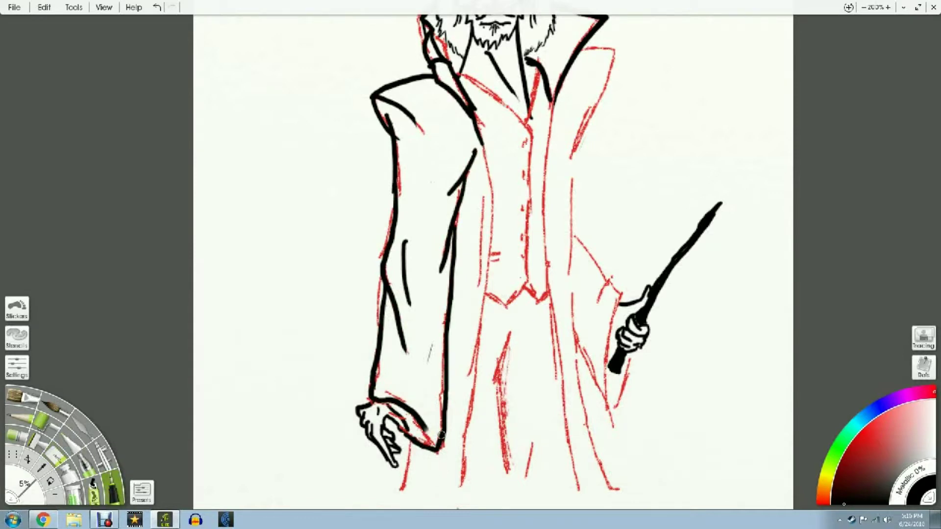
Ink the coat's left front edge from the collar downward and a fold line between it and the sleeve.
{"action": "left_click_drag", "start_coordinate": [397, 509], "coordinate": [409, 438]}
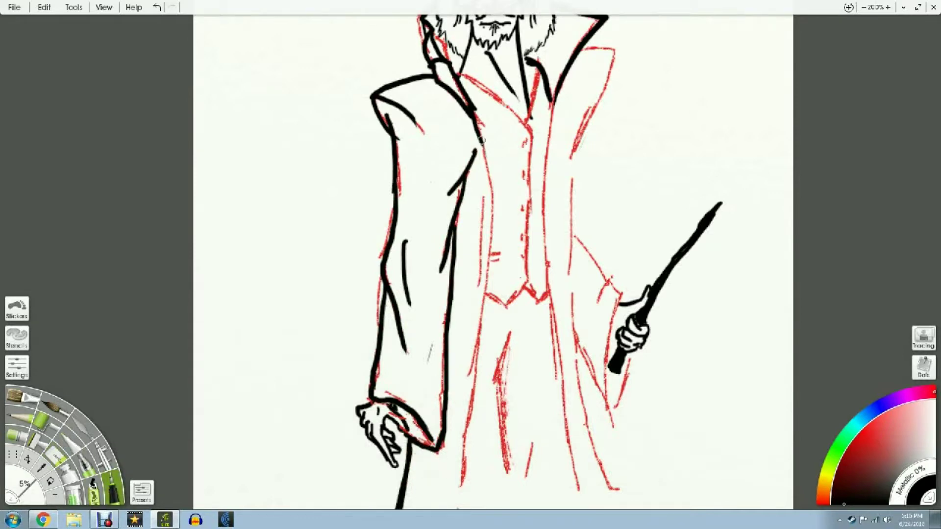
{"action": "key", "text": "ctrl+z"}
{"action": "mouse_move", "coordinate": [482, 141]}
{"action": "left_mouse_down"}
{"action": "mouse_move", "coordinate": [444, 509]}
{"action": "mouse_move", "coordinate": [486, 509]}
{"action": "left_mouse_up"}
{"action": "key", "text": "ctrl+z"}
{"action": "left_click_drag", "start_coordinate": [479, 188], "coordinate": [472, 283]}
Ink the coat's long right outer edge from below the shoulder down past the hip, redoing the stroke as needed.
{"action": "left_click_drag", "start_coordinate": [776, 140], "coordinate": [715, 209]}
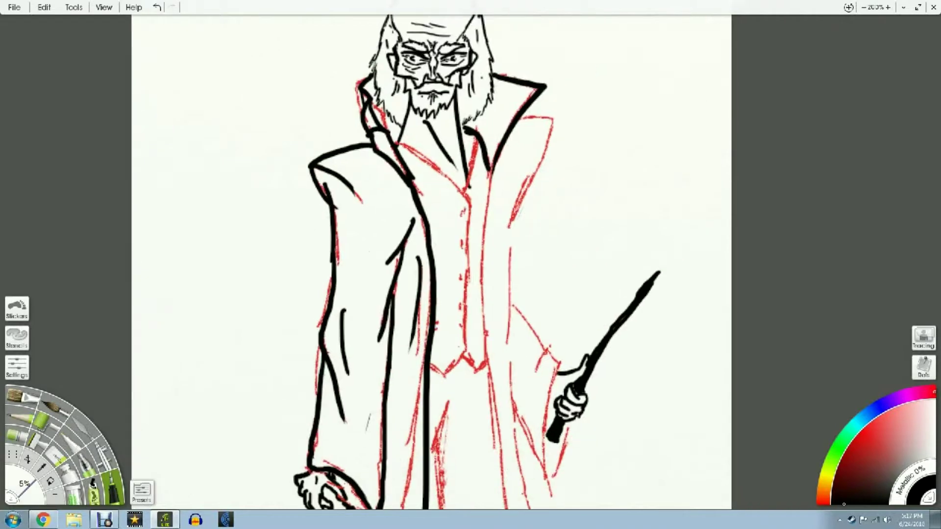
{"action": "left_click_drag", "start_coordinate": [517, 172], "coordinate": [545, 509]}
{"action": "key", "text": "ctrl+z"}
{"action": "left_click_drag", "start_coordinate": [511, 166], "coordinate": [536, 509]}
{"action": "key", "text": "ctrl+z"}
{"action": "left_click_drag", "start_coordinate": [513, 169], "coordinate": [537, 508]}
{"action": "key", "text": "ctrl+z"}
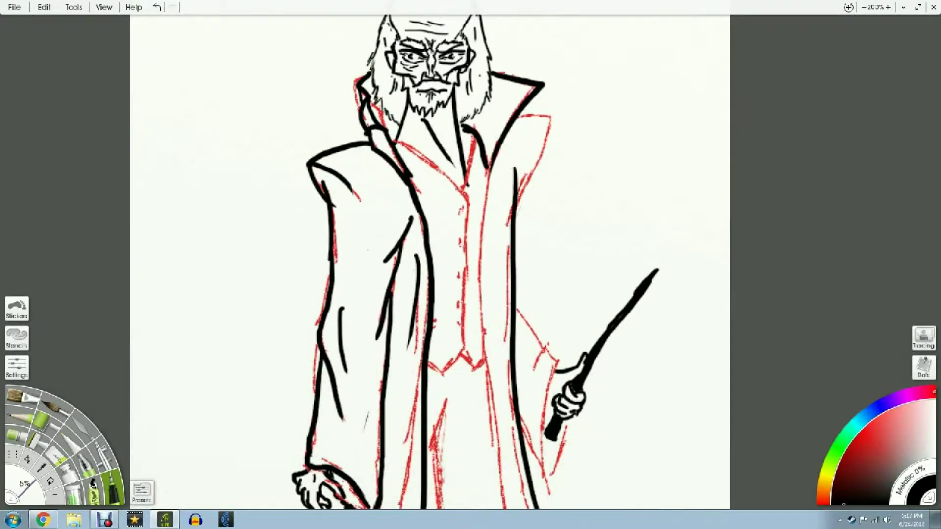
Ink the coat's right outer edge down to the hem and its right front edge from the collar to the hem, redoing strokes as needed.
{"action": "key", "text": "ctrl+z"}
{"action": "left_click_drag", "start_coordinate": [486, 165], "coordinate": [512, 508]}
{"action": "key", "text": "ctrl+z"}
{"action": "mouse_move", "coordinate": [766, 148]}
{"action": "left_mouse_down"}
{"action": "mouse_move", "coordinate": [766, 166]}
{"action": "mouse_move", "coordinate": [687, 19]}
{"action": "left_mouse_up"}
{"action": "left_click_drag", "start_coordinate": [459, 409], "coordinate": [483, 497]}
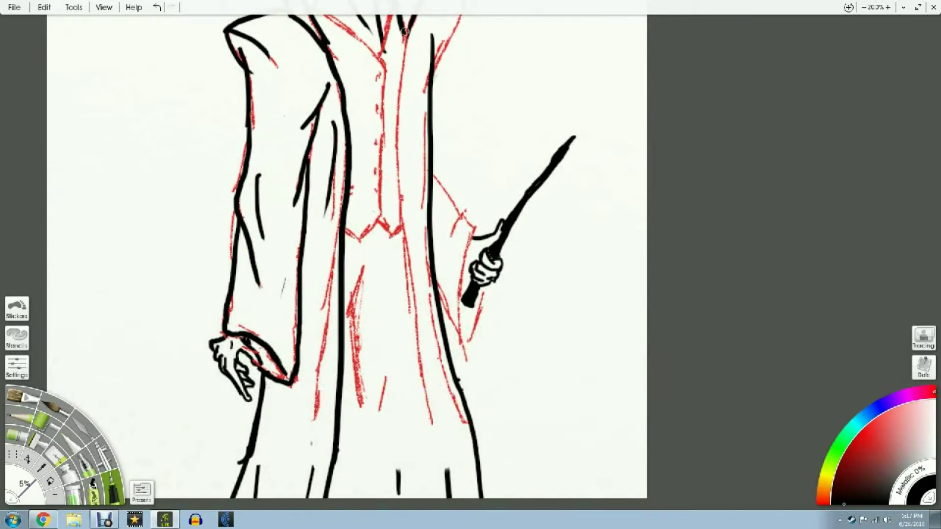
{"action": "mouse_move", "coordinate": [407, 37]}
{"action": "left_mouse_down"}
{"action": "mouse_move", "coordinate": [398, 101]}
{"action": "mouse_move", "coordinate": [409, 498]}
{"action": "left_mouse_up"}
Erase the body's leg lines showing through the lower coat and between its front edges with the 21% eraser.
{"action": "left_click", "coordinate": [55, 455]}
{"action": "left_click_drag", "start_coordinate": [312, 466], "coordinate": [307, 498]}
{"action": "left_click_drag", "start_coordinate": [255, 497], "coordinate": [258, 465]}
{"action": "left_click_drag", "start_coordinate": [399, 469], "coordinate": [399, 495]}
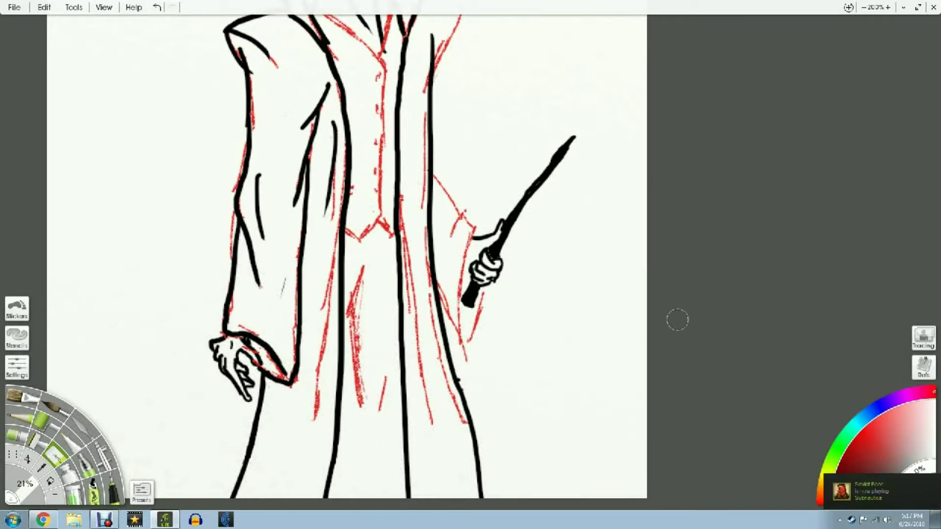
Ink the right sleeve's cuff rim and flared opening around the hand holding the stick with the 5% pen.
{"action": "left_click", "coordinate": [113, 491]}
{"action": "left_click_drag", "start_coordinate": [475, 234], "coordinate": [457, 319]}
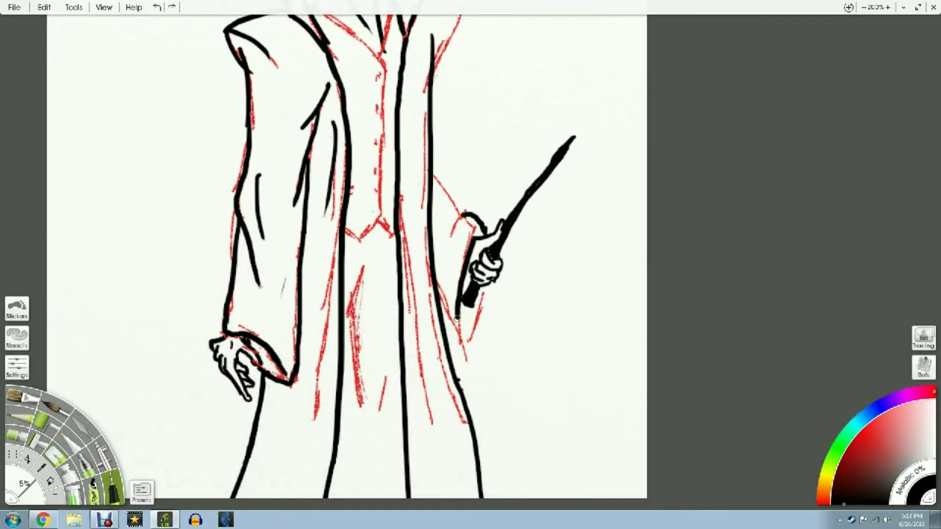
{"action": "mouse_move", "coordinate": [470, 214]}
{"action": "left_mouse_down"}
{"action": "mouse_move", "coordinate": [449, 269]}
{"action": "mouse_move", "coordinate": [462, 347]}
{"action": "left_mouse_up"}
Ink the right sleeve's upper edge from the coat to the cuff, redoing the stroke, and add its fold and lower edge.
{"action": "left_click_drag", "start_coordinate": [435, 185], "coordinate": [462, 218]}
{"action": "key", "text": "ctrl+z"}
{"action": "key", "text": "ctrl+z"}
{"action": "mouse_move", "coordinate": [433, 173]}
{"action": "left_mouse_down"}
{"action": "mouse_move", "coordinate": [447, 198]}
{"action": "mouse_move", "coordinate": [447, 236]}
{"action": "left_mouse_up"}
{"action": "left_click_drag", "start_coordinate": [447, 236], "coordinate": [430, 370]}
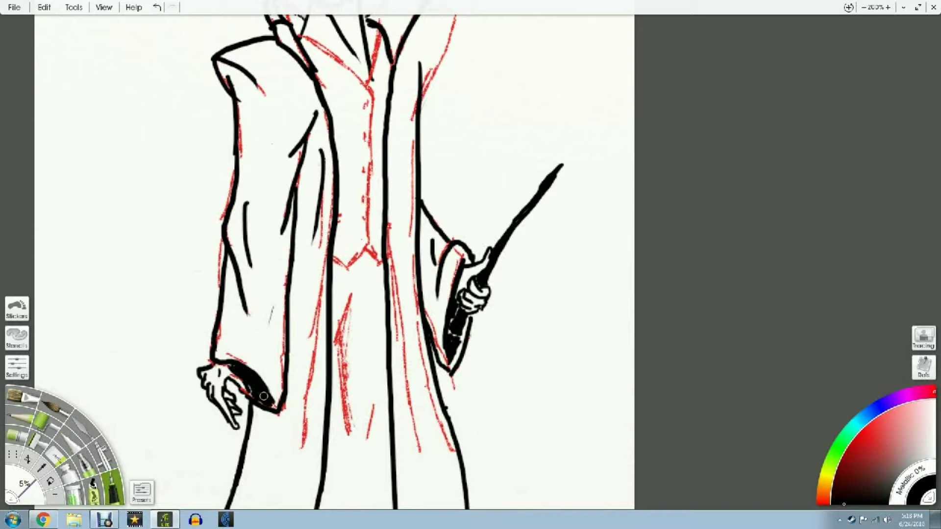
Ink two curved fold lines on the lower garment below the vest, between the coat's front edges.
{"action": "left_click_drag", "start_coordinate": [934, 69], "coordinate": [876, 234]}
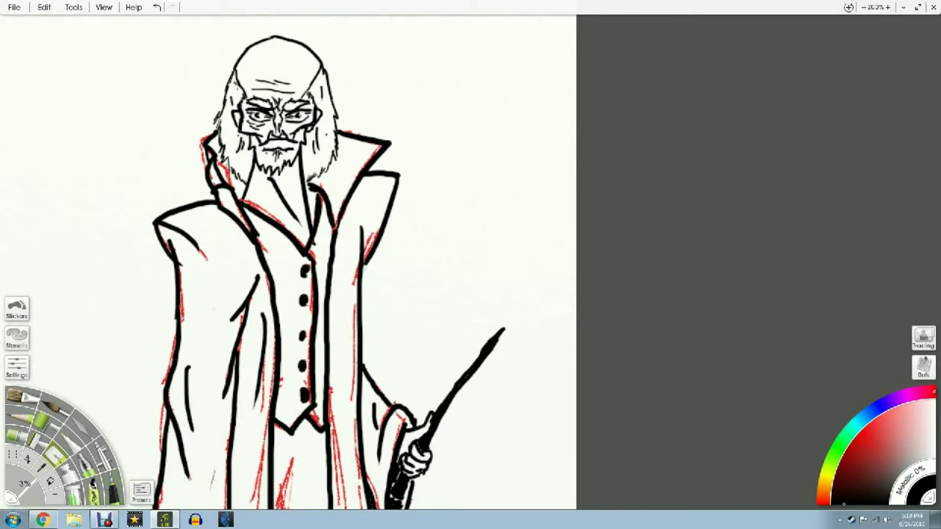
{"action": "scroll", "coordinate": [596, 229], "scroll_direction": "down", "scroll_amount": 3}
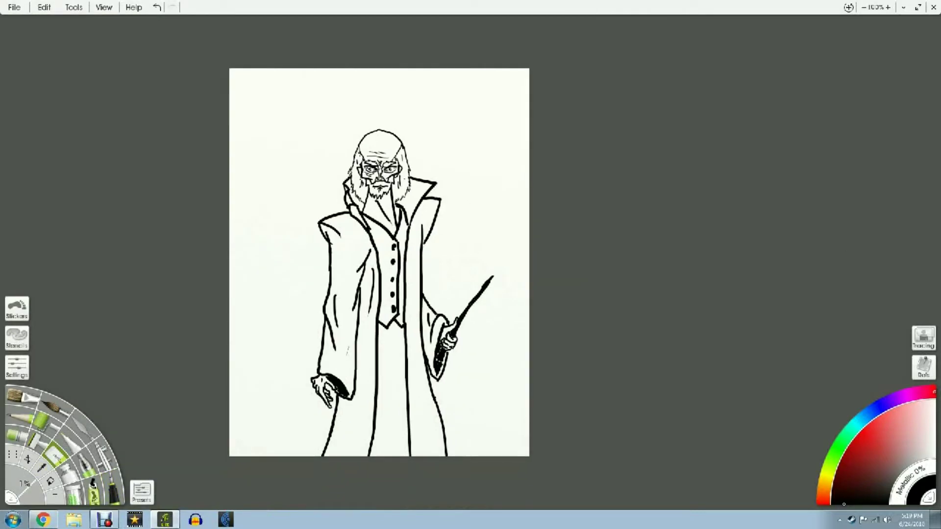
{"action": "scroll", "coordinate": [597, 229], "scroll_direction": "up", "scroll_amount": 4}
{"action": "left_click_drag", "start_coordinate": [596, 229], "coordinate": [606, 112]}
{"action": "scroll", "coordinate": [469, 256], "scroll_direction": "down", "scroll_amount": 3}
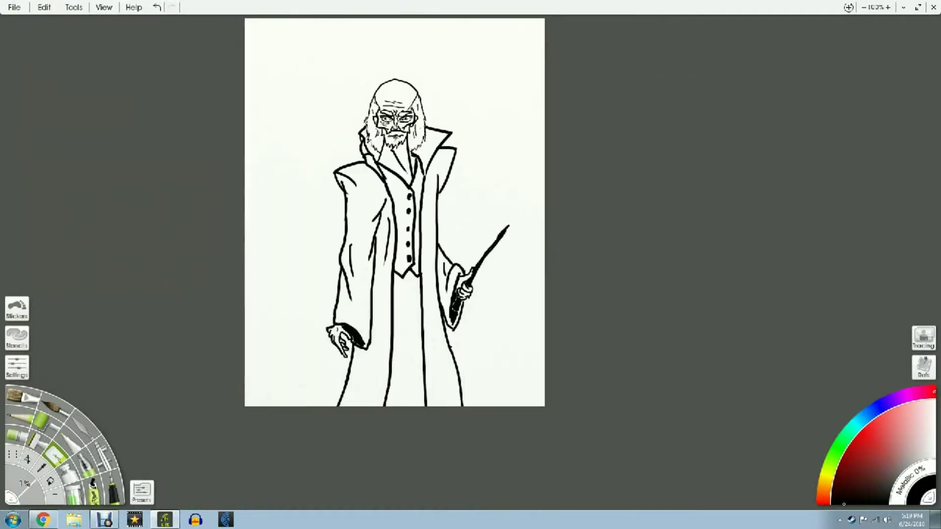
{"action": "scroll", "coordinate": [471, 255], "scroll_direction": "up", "scroll_amount": 2}
{"action": "scroll", "coordinate": [470, 255], "scroll_direction": "down", "scroll_amount": 1}
{"action": "left_click", "coordinate": [113, 491]}
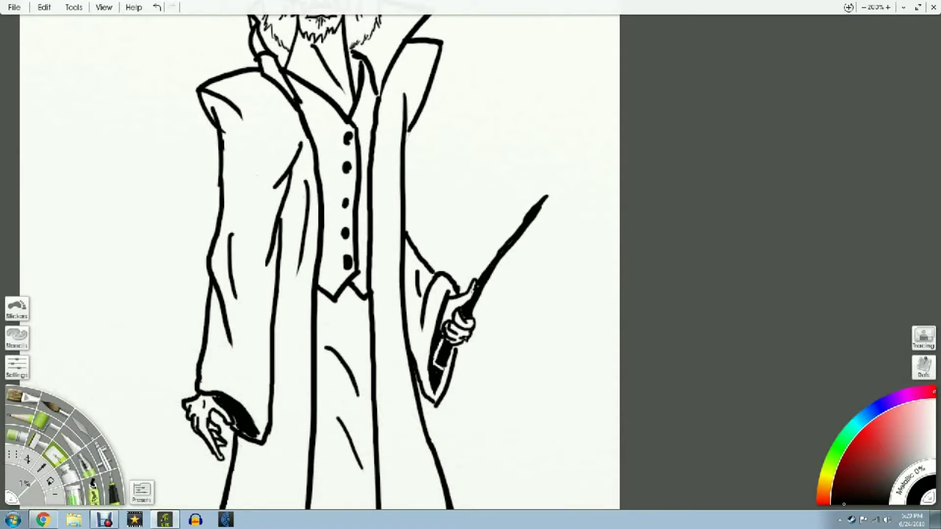
{"action": "scroll", "coordinate": [469, 256], "scroll_direction": "down", "scroll_amount": 3}
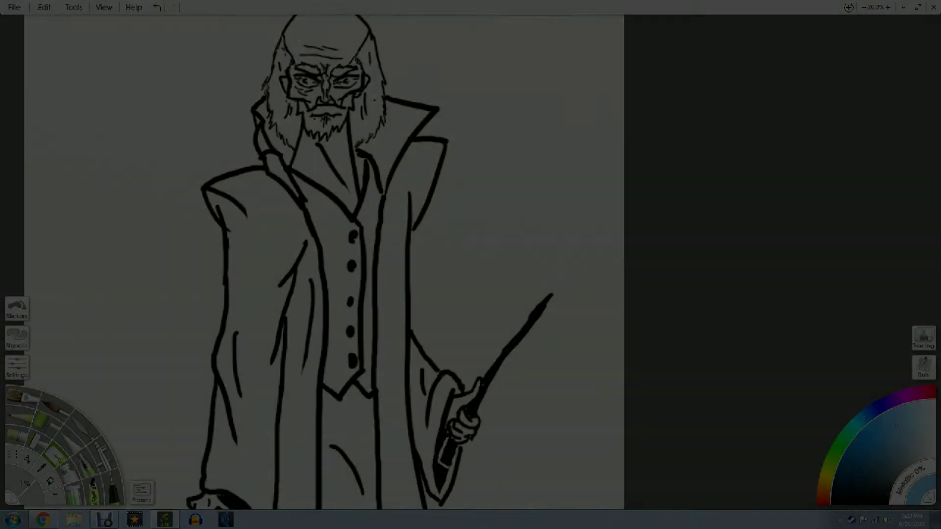